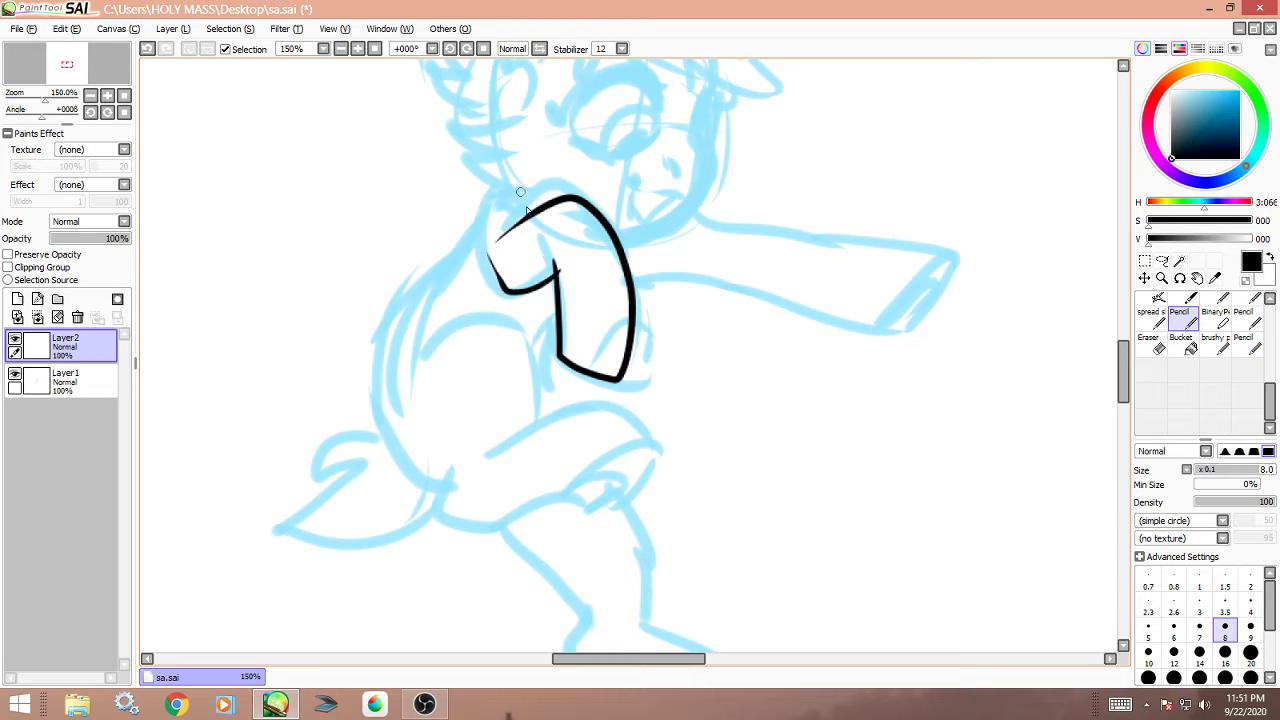
Undo the bent foreleg's black lines and re-ink the foreleg and shoulder over the blue sketch on Layer2.
{"action": "key", "text": "ctrl+z"}
{"action": "key", "text": "ctrl+z"}
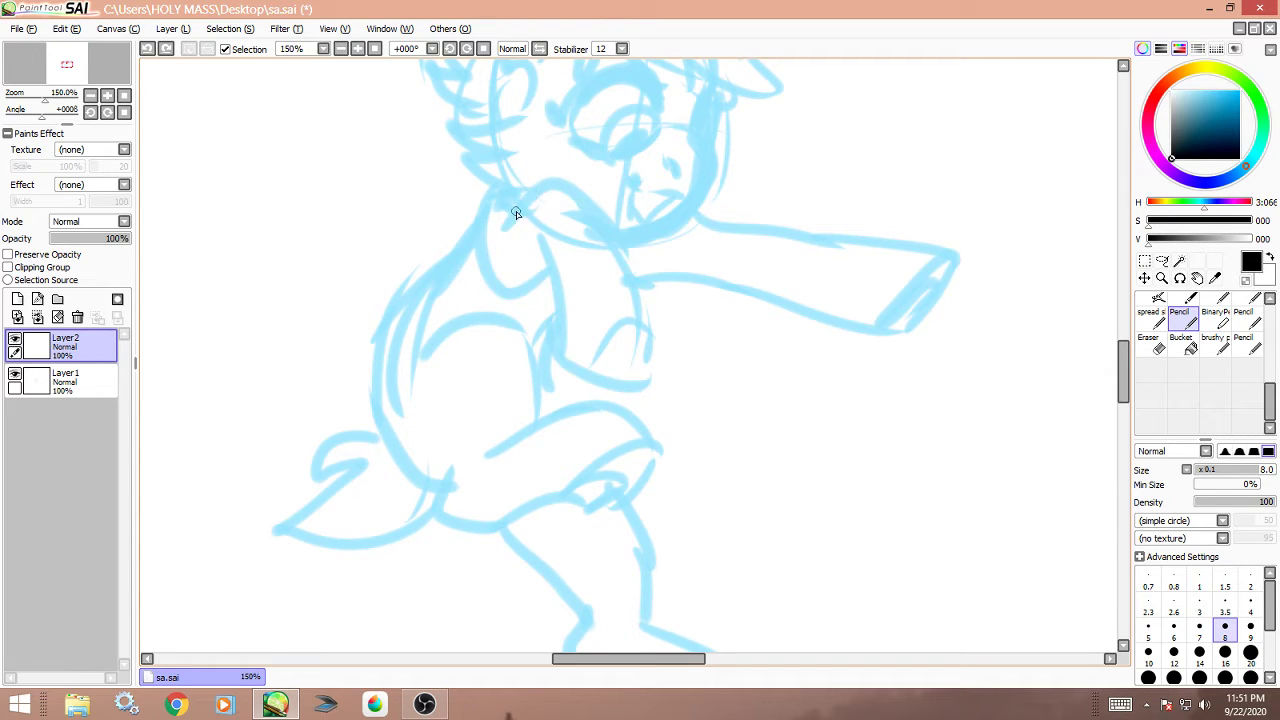
{"action": "mouse_move", "coordinate": [556, 263]}
{"action": "left_mouse_down"}
{"action": "mouse_move", "coordinate": [556, 347]}
{"action": "mouse_move", "coordinate": [597, 378]}
{"action": "mouse_move", "coordinate": [626, 355]}
{"action": "mouse_move", "coordinate": [618, 253]}
{"action": "mouse_move", "coordinate": [587, 204]}
{"action": "mouse_move", "coordinate": [505, 236]}
{"action": "left_mouse_up"}
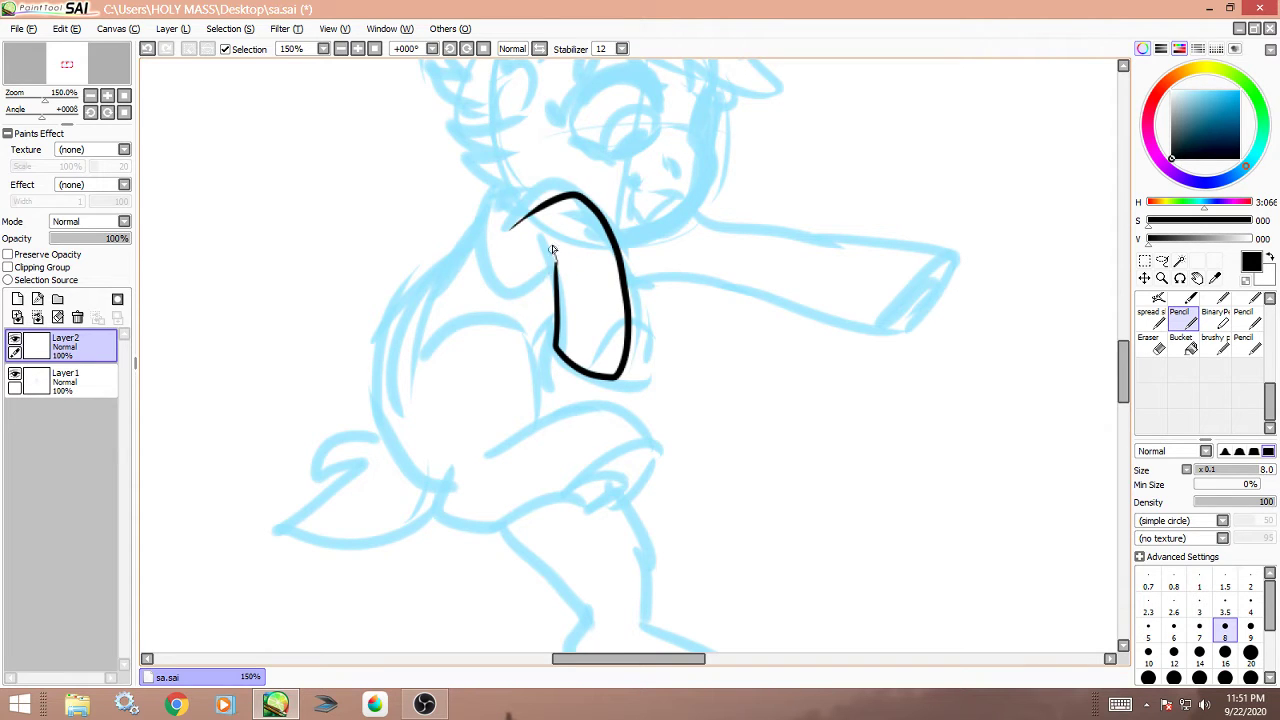
{"action": "mouse_move", "coordinate": [536, 286]}
{"action": "left_mouse_down"}
{"action": "mouse_move", "coordinate": [484, 228]}
{"action": "mouse_move", "coordinate": [528, 208]}
{"action": "left_mouse_up"}
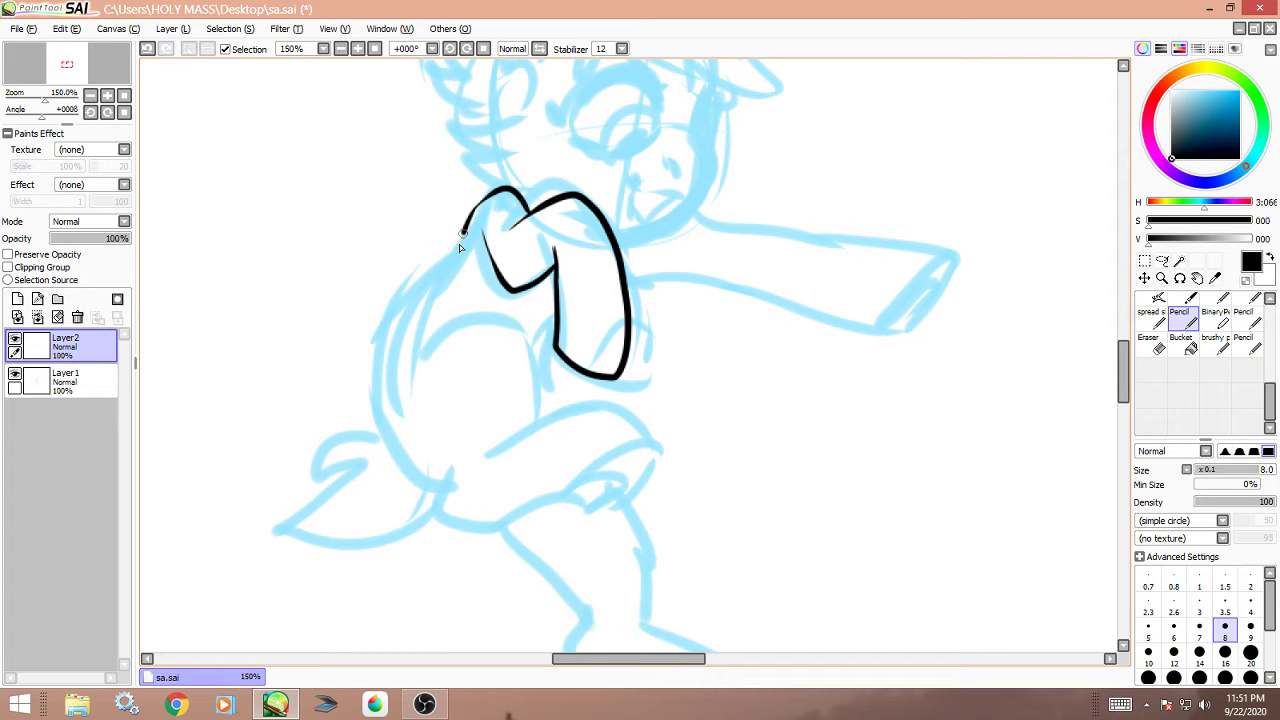
Ink the curve of the back, the rounded thigh and the underside of the raised hind leg.
{"action": "mouse_move", "coordinate": [463, 232]}
{"action": "left_mouse_down"}
{"action": "mouse_move", "coordinate": [418, 290]}
{"action": "mouse_move", "coordinate": [389, 411]}
{"action": "mouse_move", "coordinate": [442, 480]}
{"action": "left_mouse_up"}
{"action": "mouse_move", "coordinate": [409, 355]}
{"action": "left_mouse_down"}
{"action": "mouse_move", "coordinate": [429, 327]}
{"action": "mouse_move", "coordinate": [494, 313]}
{"action": "mouse_move", "coordinate": [515, 422]}
{"action": "left_mouse_up"}
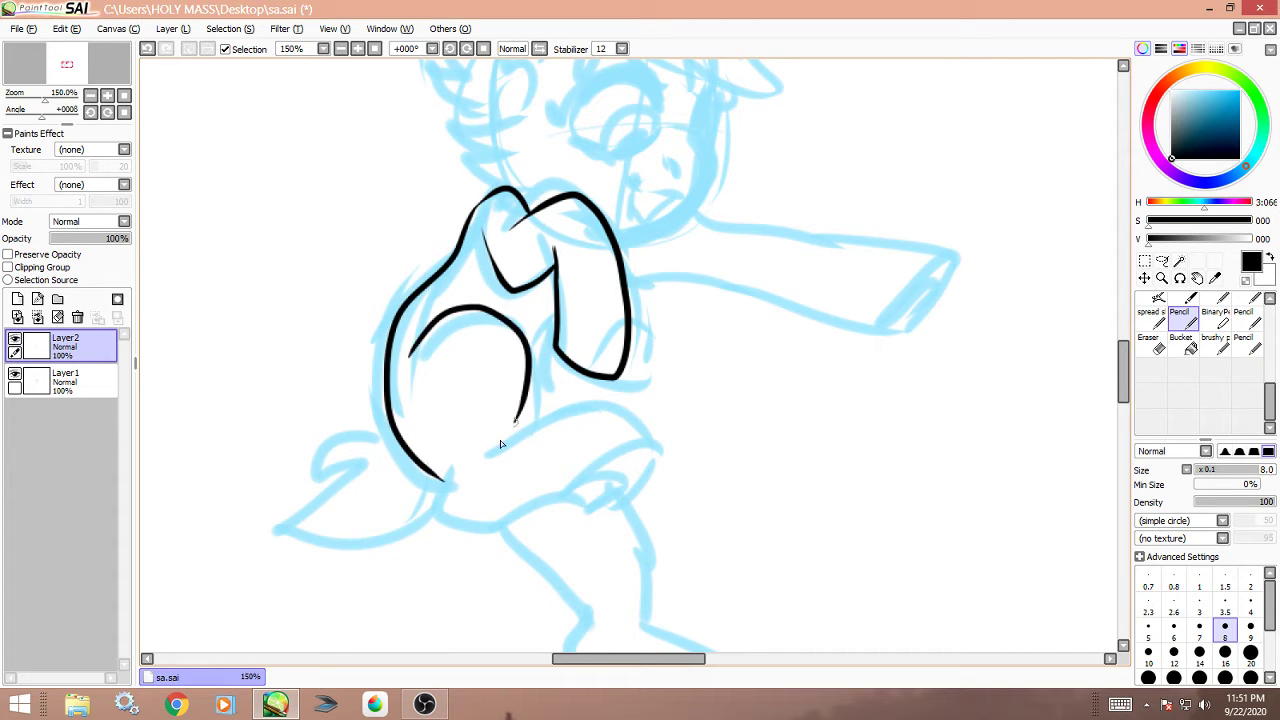
{"action": "mouse_move", "coordinate": [441, 513]}
{"action": "left_mouse_down"}
{"action": "mouse_move", "coordinate": [475, 528]}
{"action": "mouse_move", "coordinate": [572, 499]}
{"action": "left_mouse_up"}
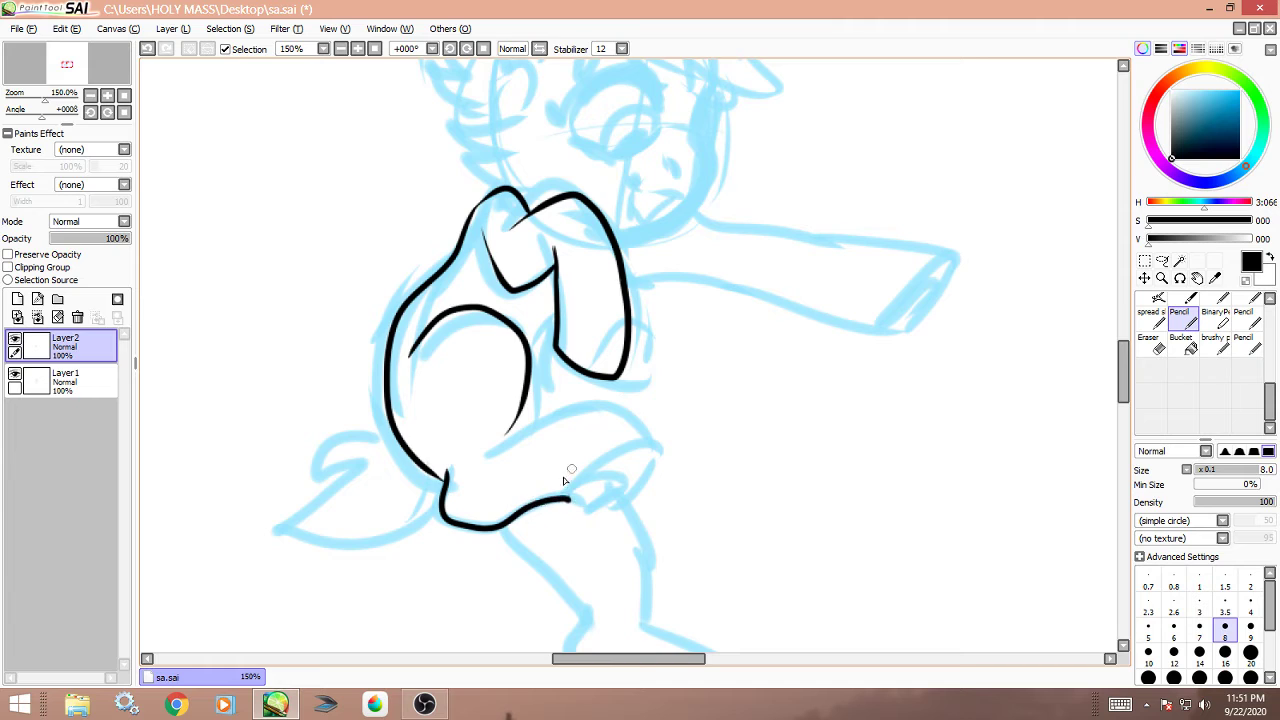
Ink the upper edge of the raised hind leg and the oval sole of its hoof, redrawing the sole once.
{"action": "mouse_move", "coordinate": [488, 455]}
{"action": "left_mouse_down"}
{"action": "mouse_move", "coordinate": [619, 412]}
{"action": "mouse_move", "coordinate": [650, 444]}
{"action": "mouse_move", "coordinate": [650, 465]}
{"action": "mouse_move", "coordinate": [584, 509]}
{"action": "mouse_move", "coordinate": [594, 463]}
{"action": "mouse_move", "coordinate": [645, 446]}
{"action": "left_mouse_up"}
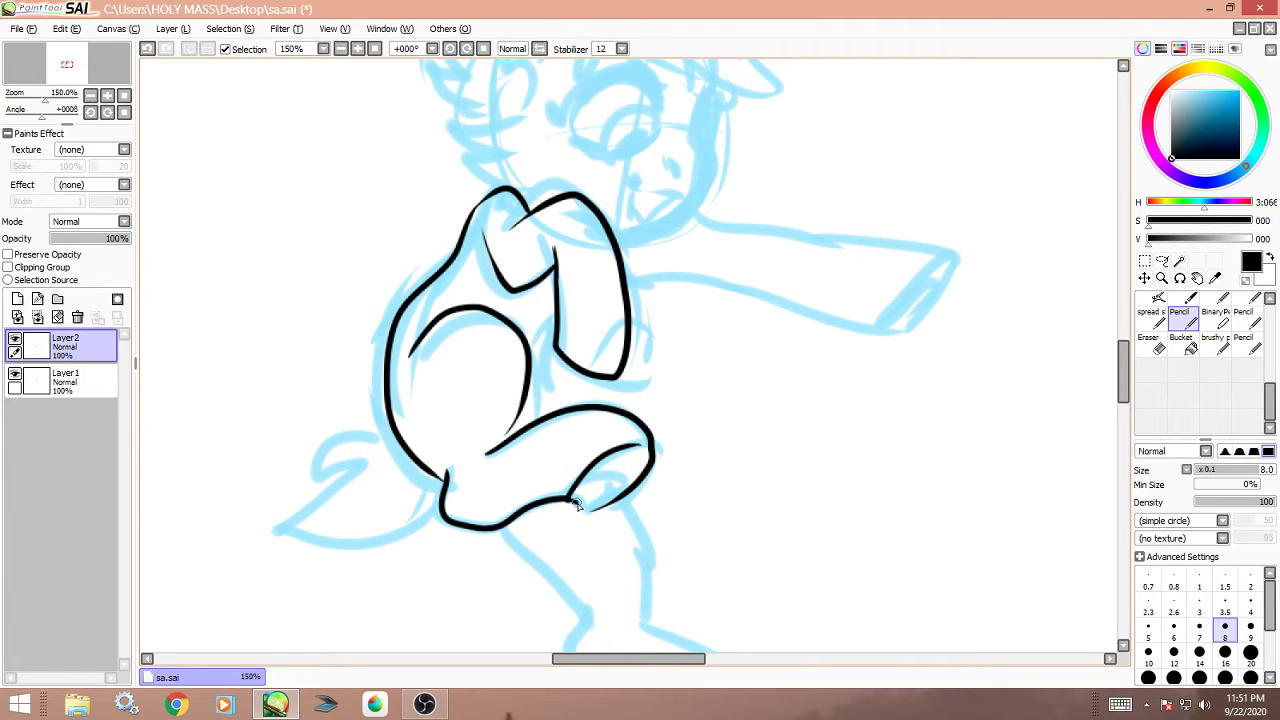
{"action": "mouse_move", "coordinate": [577, 505]}
{"action": "left_mouse_down"}
{"action": "mouse_move", "coordinate": [638, 460]}
{"action": "mouse_move", "coordinate": [585, 499]}
{"action": "mouse_move", "coordinate": [598, 490]}
{"action": "left_mouse_up"}
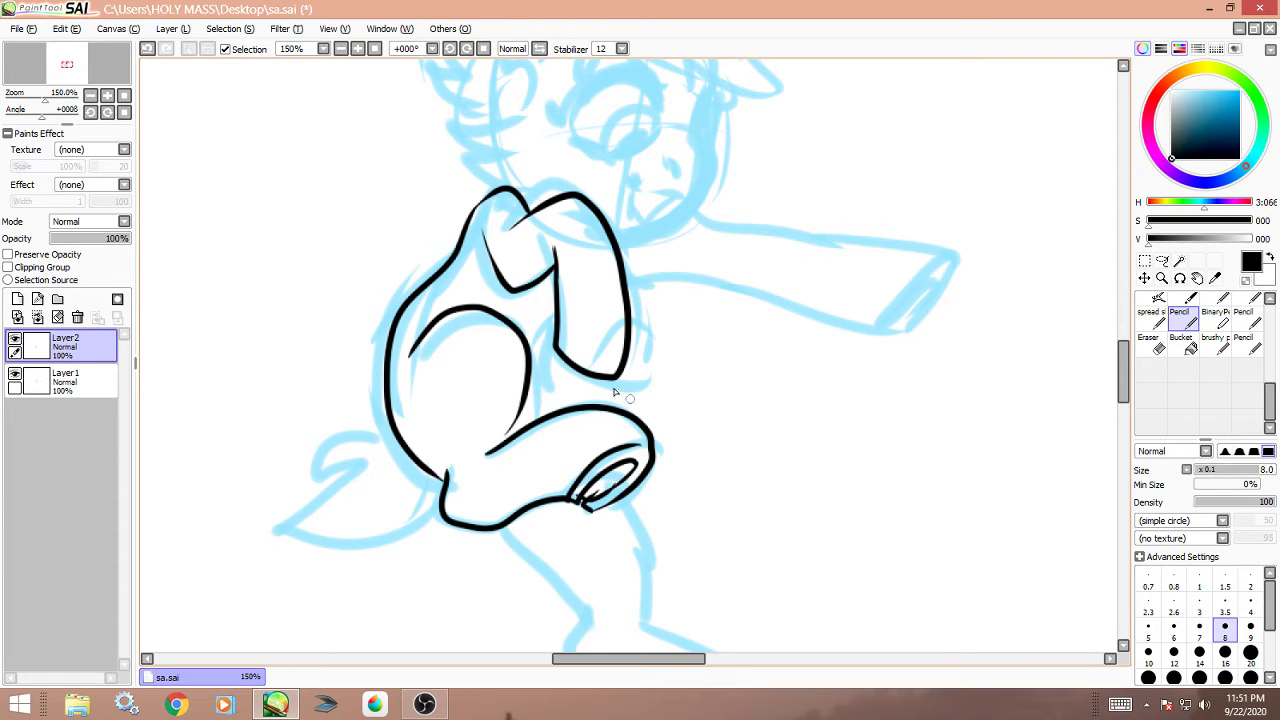
{"action": "key", "text": "ctrl+z"}
{"action": "left_click_drag", "start_coordinate": [585, 503], "coordinate": [628, 470]}
Ink the short belly line and the extended lower hind leg with its hoof.
{"action": "left_click_drag", "start_coordinate": [551, 334], "coordinate": [546, 404]}
{"action": "mouse_move", "coordinate": [619, 503]}
{"action": "left_mouse_down"}
{"action": "mouse_move", "coordinate": [635, 545]}
{"action": "mouse_move", "coordinate": [627, 604]}
{"action": "left_mouse_up"}
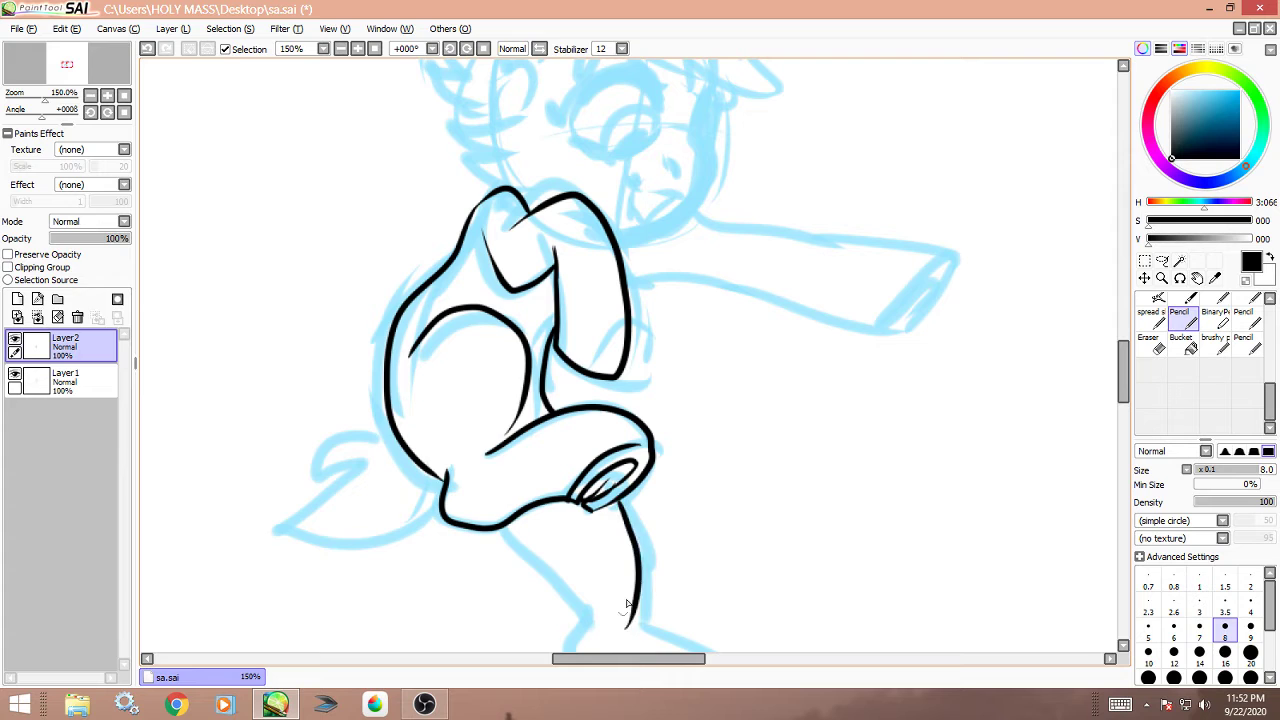
{"action": "scroll", "coordinate": [1104, 358], "scroll_direction": "down", "scroll_amount": 5}
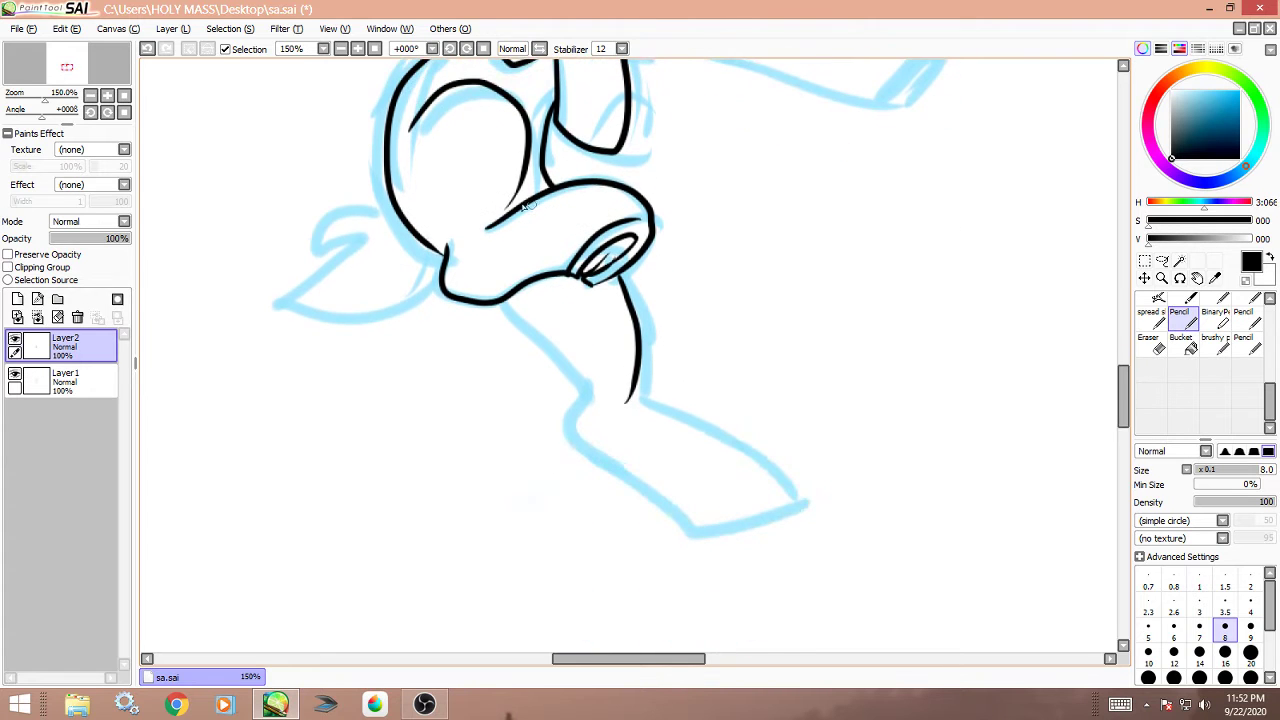
{"action": "mouse_move", "coordinate": [506, 311]}
{"action": "left_mouse_down"}
{"action": "mouse_move", "coordinate": [572, 392]}
{"action": "mouse_move", "coordinate": [567, 421]}
{"action": "mouse_move", "coordinate": [679, 534]}
{"action": "mouse_move", "coordinate": [765, 503]}
{"action": "mouse_move", "coordinate": [717, 444]}
{"action": "mouse_move", "coordinate": [631, 398]}
{"action": "left_mouse_up"}
Ink the pointed tail with its tufts and thicken the creases where the thigh meets the raised leg.
{"action": "mouse_move", "coordinate": [400, 208]}
{"action": "left_mouse_down"}
{"action": "mouse_move", "coordinate": [351, 231]}
{"action": "mouse_move", "coordinate": [366, 240]}
{"action": "mouse_move", "coordinate": [341, 327]}
{"action": "mouse_move", "coordinate": [398, 290]}
{"action": "left_mouse_up"}
{"action": "mouse_move", "coordinate": [372, 336]}
{"action": "left_mouse_down"}
{"action": "mouse_move", "coordinate": [418, 303]}
{"action": "mouse_move", "coordinate": [425, 336]}
{"action": "mouse_move", "coordinate": [452, 300]}
{"action": "left_mouse_up"}
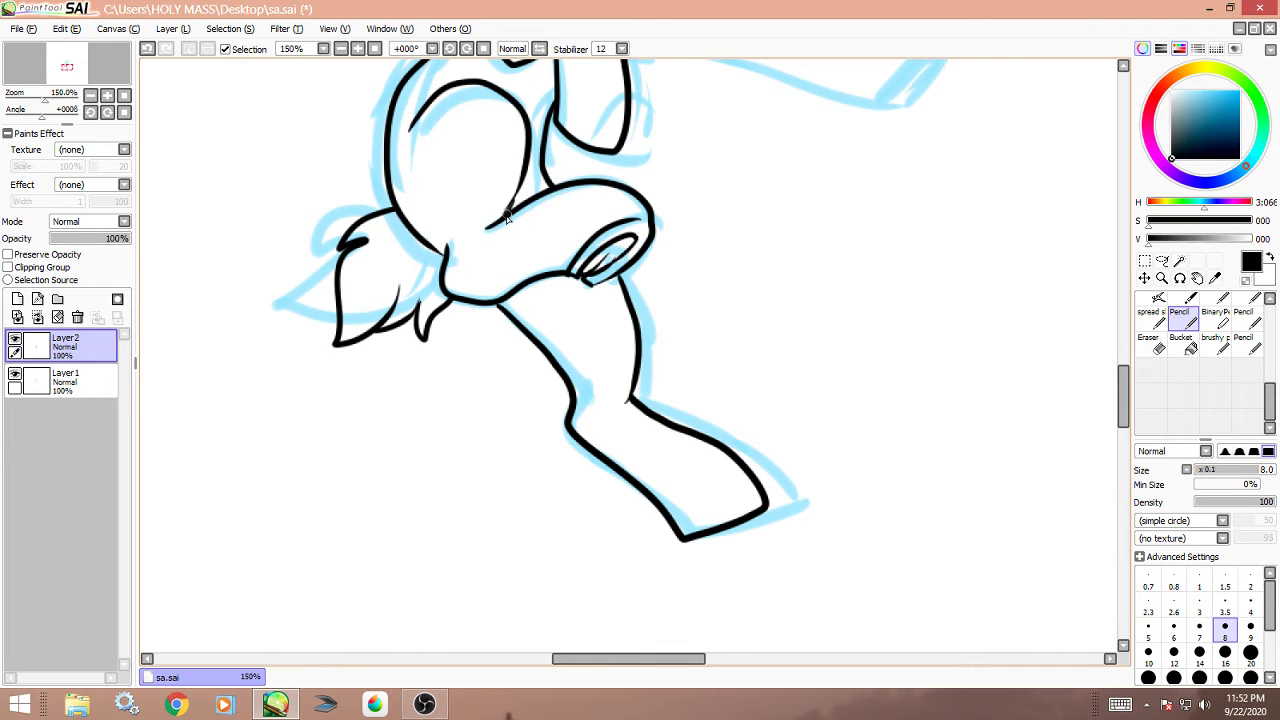
{"action": "mouse_move", "coordinate": [515, 205]}
{"action": "left_mouse_down"}
{"action": "mouse_move", "coordinate": [527, 180]}
{"action": "mouse_move", "coordinate": [500, 225]}
{"action": "mouse_move", "coordinate": [510, 208]}
{"action": "left_mouse_up"}
{"action": "left_click_drag", "start_coordinate": [448, 258], "coordinate": [446, 222]}
{"action": "scroll", "coordinate": [1000, 320], "scroll_direction": "up", "scroll_amount": 5}
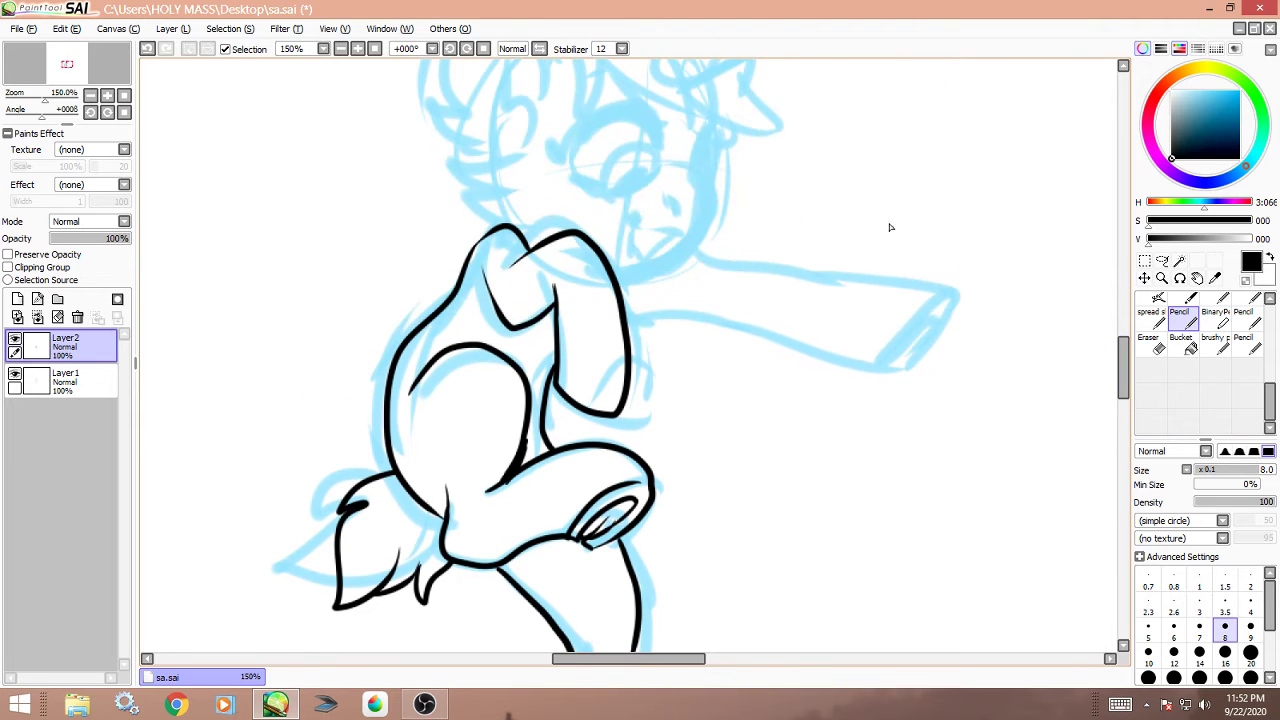
{"action": "left_click", "coordinate": [357, 48]}
{"action": "mouse_move", "coordinate": [455, 63]}
{"action": "left_mouse_down"}
{"action": "mouse_move", "coordinate": [716, 197]}
{"action": "mouse_move", "coordinate": [968, 143]}
{"action": "mouse_move", "coordinate": [998, 149]}
{"action": "mouse_move", "coordinate": [965, 218]}
{"action": "mouse_move", "coordinate": [932, 244]}
{"action": "mouse_move", "coordinate": [927, 233]}
{"action": "mouse_move", "coordinate": [901, 249]}
{"action": "mouse_move", "coordinate": [977, 183]}
{"action": "mouse_move", "coordinate": [934, 240]}
{"action": "mouse_move", "coordinate": [730, 278]}
{"action": "mouse_move", "coordinate": [613, 327]}
{"action": "left_mouse_up"}
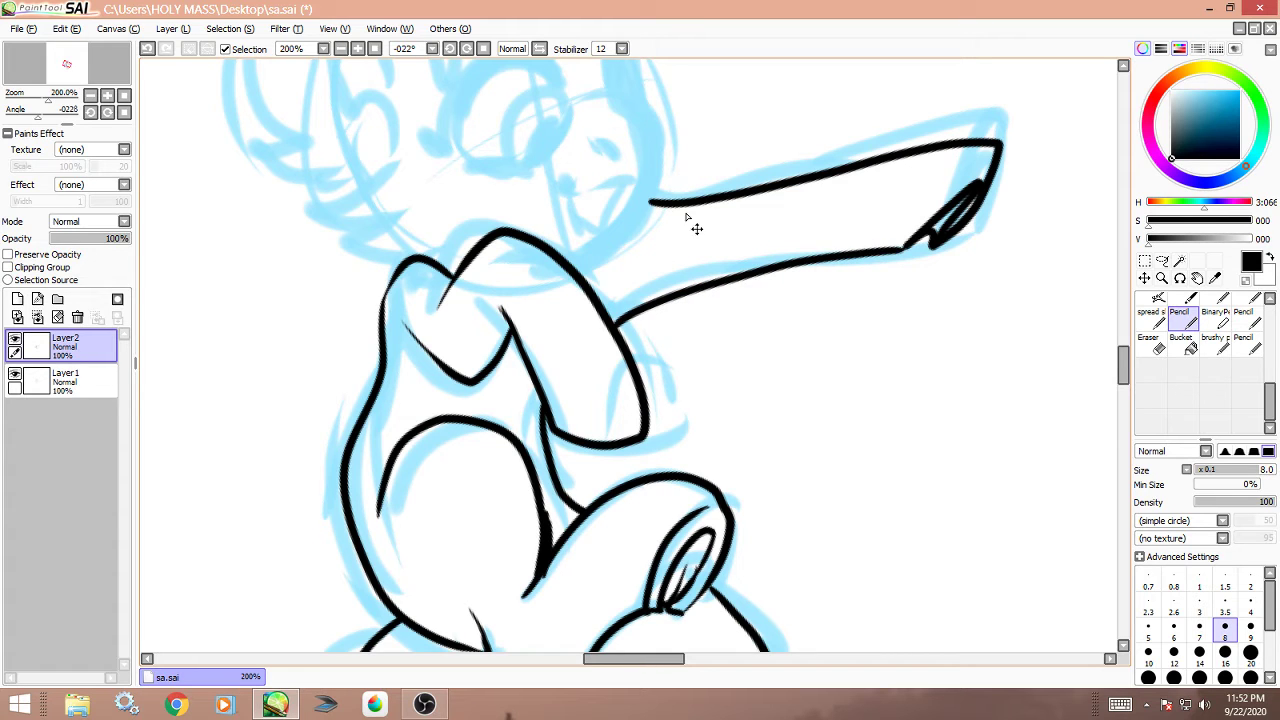
{"action": "key", "text": "ctrl+z"}
{"action": "mouse_move", "coordinate": [905, 247]}
{"action": "left_mouse_down"}
{"action": "mouse_move", "coordinate": [778, 256]}
{"action": "mouse_move", "coordinate": [618, 330]}
{"action": "left_mouse_up"}
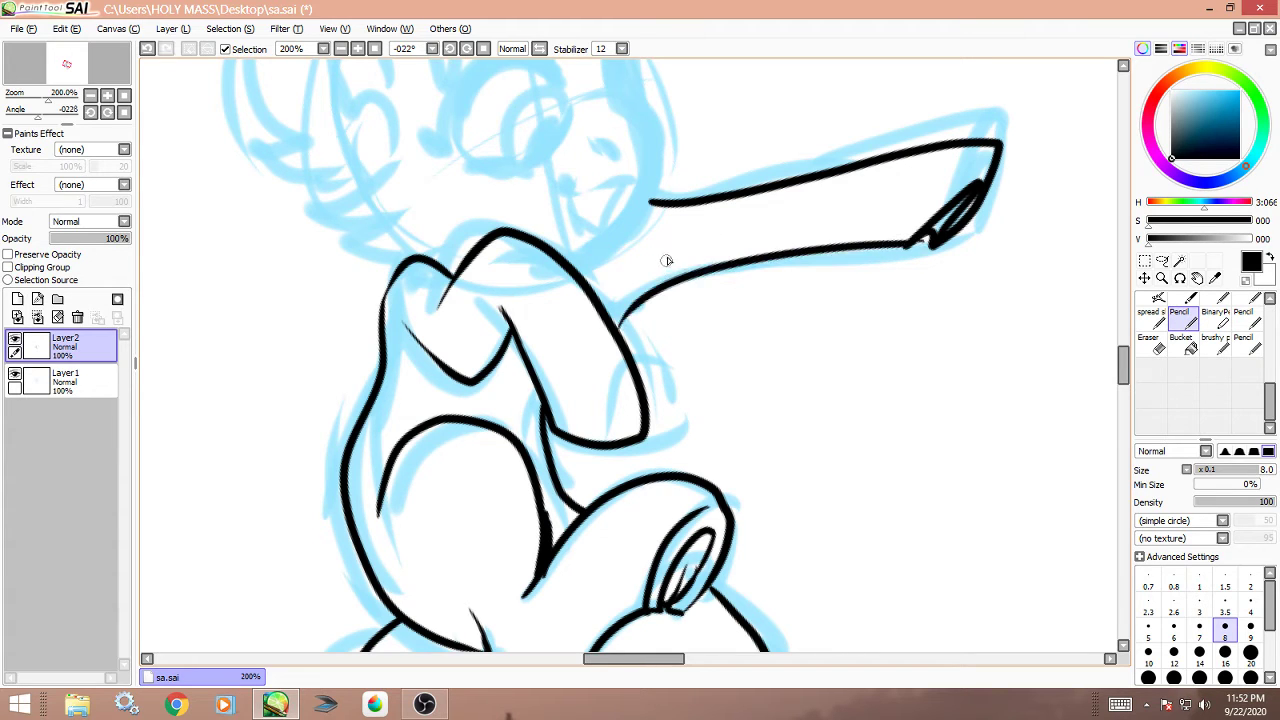
{"action": "key", "text": "ctrl+z"}
{"action": "key", "text": "ctrl+z"}
{"action": "key", "text": "ctrl+z"}
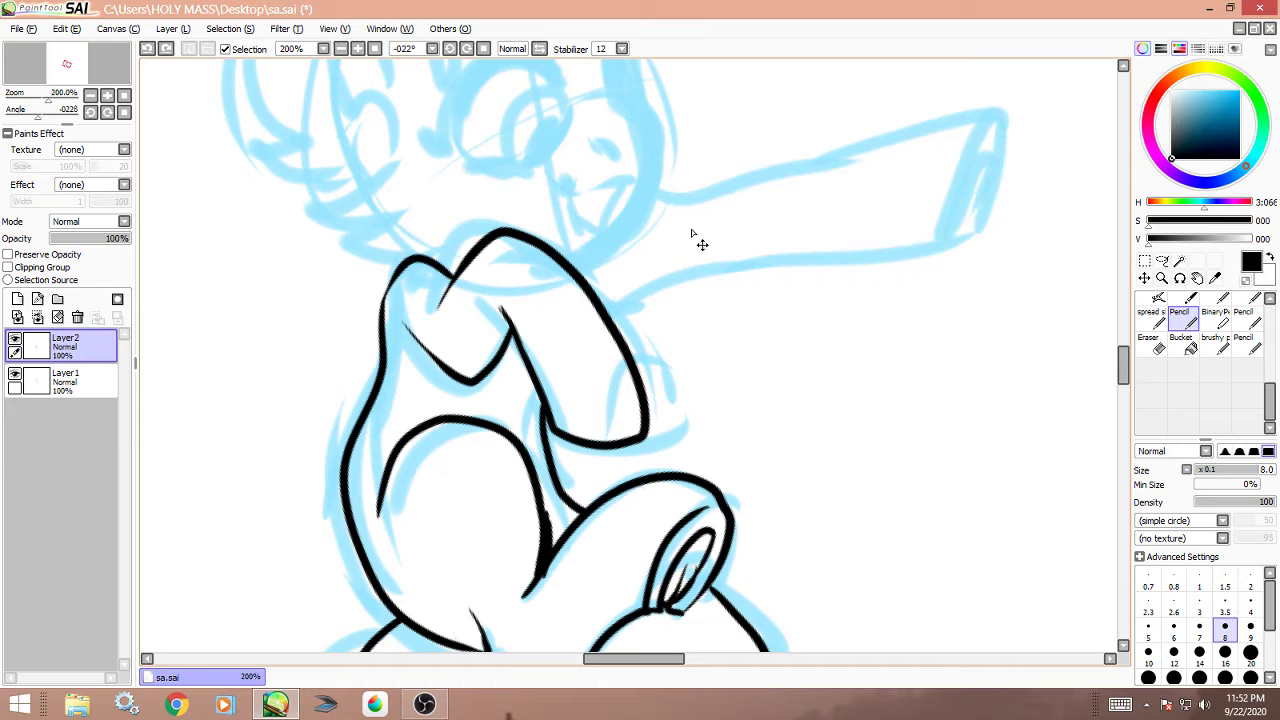
Ink the outstretched foreleg from the chin to the hoof, including the hoof's narrow oval sole.
{"action": "left_click_drag", "start_coordinate": [652, 201], "coordinate": [1002, 128]}
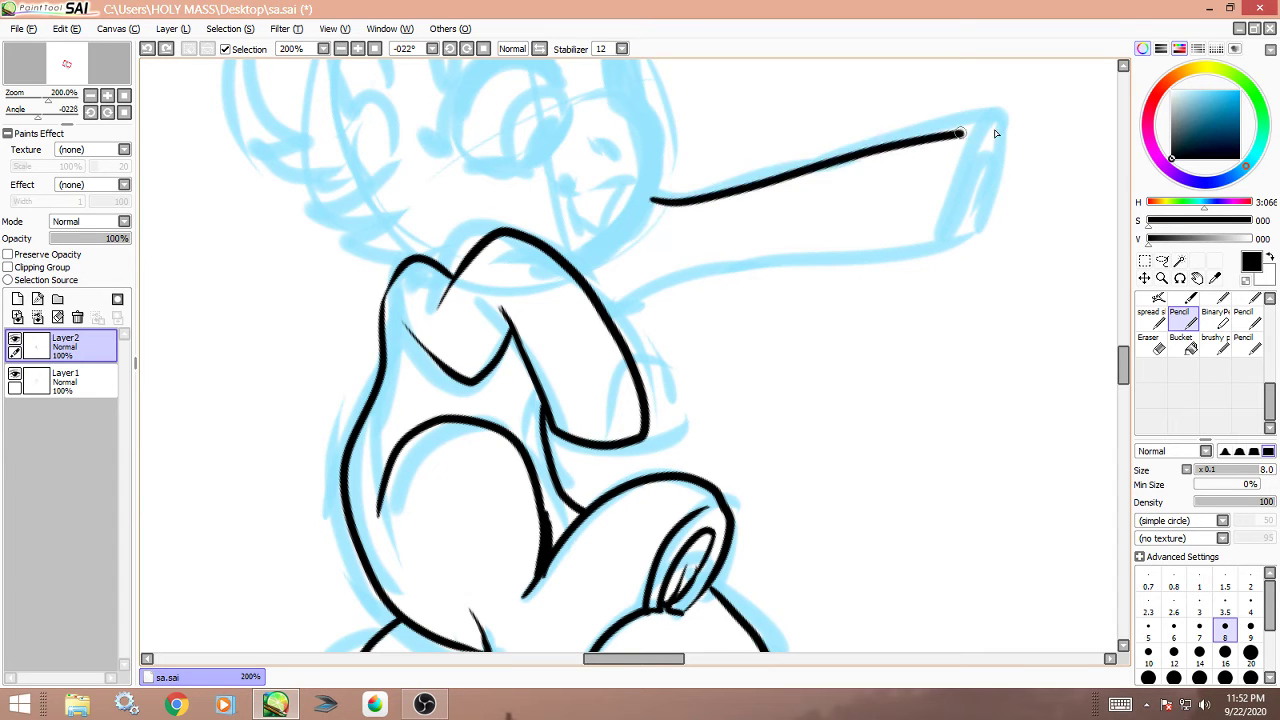
{"action": "mouse_move", "coordinate": [602, 308]}
{"action": "left_mouse_down"}
{"action": "mouse_move", "coordinate": [690, 272]}
{"action": "mouse_move", "coordinate": [962, 238]}
{"action": "mouse_move", "coordinate": [994, 170]}
{"action": "mouse_move", "coordinate": [968, 240]}
{"action": "mouse_move", "coordinate": [1012, 175]}
{"action": "mouse_move", "coordinate": [950, 185]}
{"action": "left_mouse_up"}
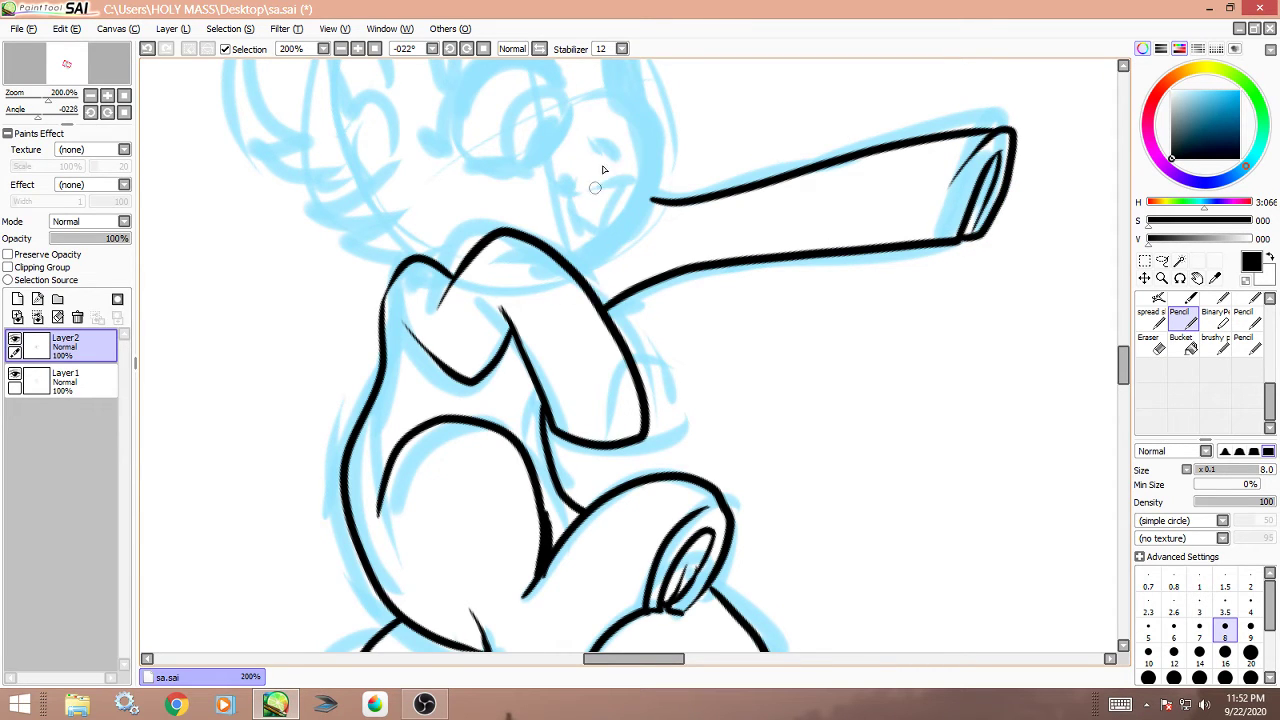
Ink the muzzle, the small nose and the open mouth with its fang and lower lip.
{"action": "left_click_drag", "start_coordinate": [634, 177], "coordinate": [558, 188]}
{"action": "left_click_drag", "start_coordinate": [600, 146], "coordinate": [598, 148]}
{"action": "mouse_move", "coordinate": [616, 219]}
{"action": "left_mouse_down"}
{"action": "mouse_move", "coordinate": [576, 197]}
{"action": "mouse_move", "coordinate": [619, 182]}
{"action": "mouse_move", "coordinate": [604, 220]}
{"action": "mouse_move", "coordinate": [616, 181]}
{"action": "left_mouse_up"}
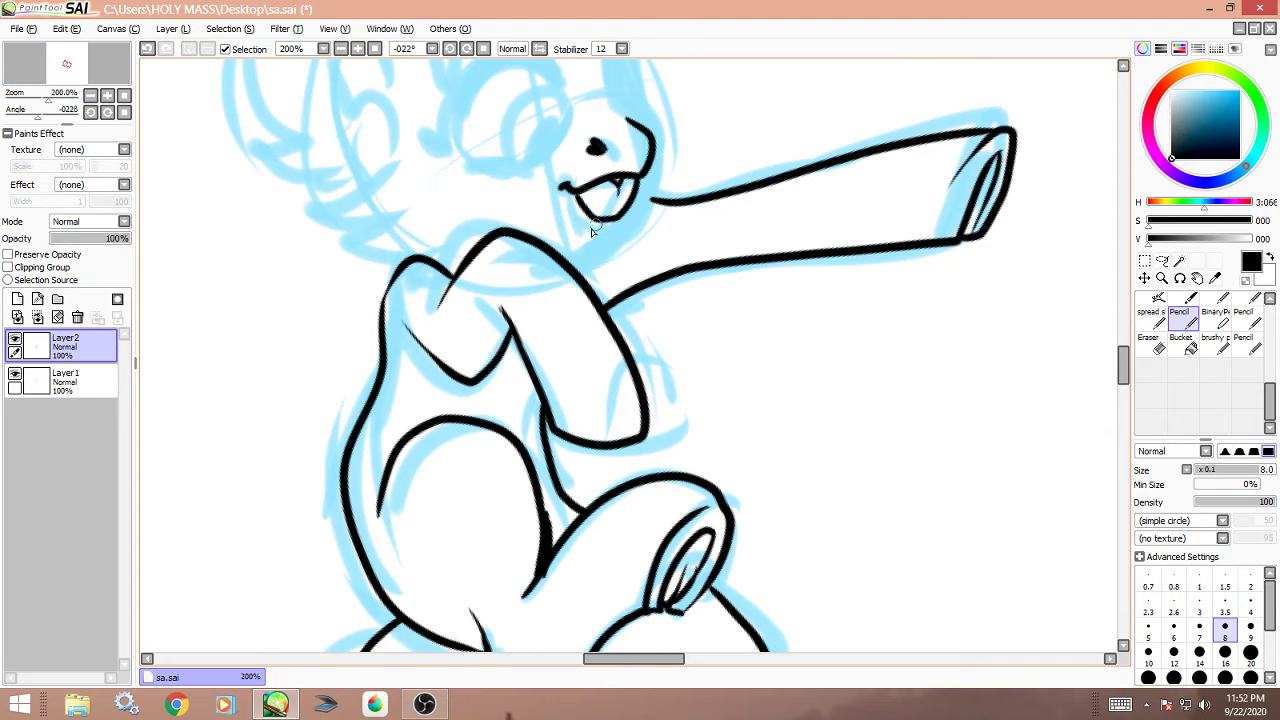
{"action": "left_click_drag", "start_coordinate": [575, 238], "coordinate": [616, 214]}
Ink the spiky cheek fur at the back of the jaw and the chin line under the mouth.
{"action": "left_click_drag", "start_coordinate": [1123, 365], "coordinate": [1123, 353]}
{"action": "mouse_move", "coordinate": [378, 354]}
{"action": "left_mouse_down"}
{"action": "mouse_move", "coordinate": [329, 411]}
{"action": "mouse_move", "coordinate": [400, 422]}
{"action": "mouse_move", "coordinate": [357, 437]}
{"action": "mouse_move", "coordinate": [390, 454]}
{"action": "mouse_move", "coordinate": [460, 442]}
{"action": "left_mouse_up"}
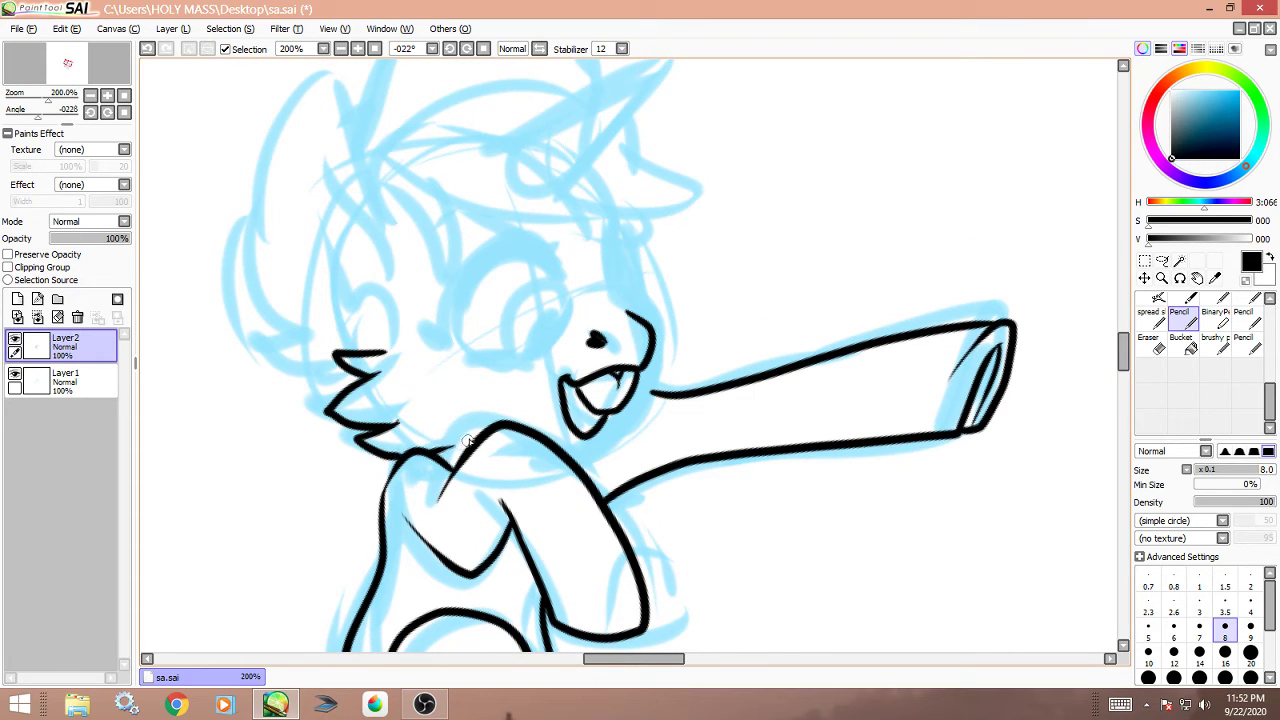
{"action": "mouse_move", "coordinate": [652, 348]}
{"action": "left_mouse_down"}
{"action": "mouse_move", "coordinate": [640, 396]}
{"action": "mouse_move", "coordinate": [572, 456]}
{"action": "left_mouse_up"}
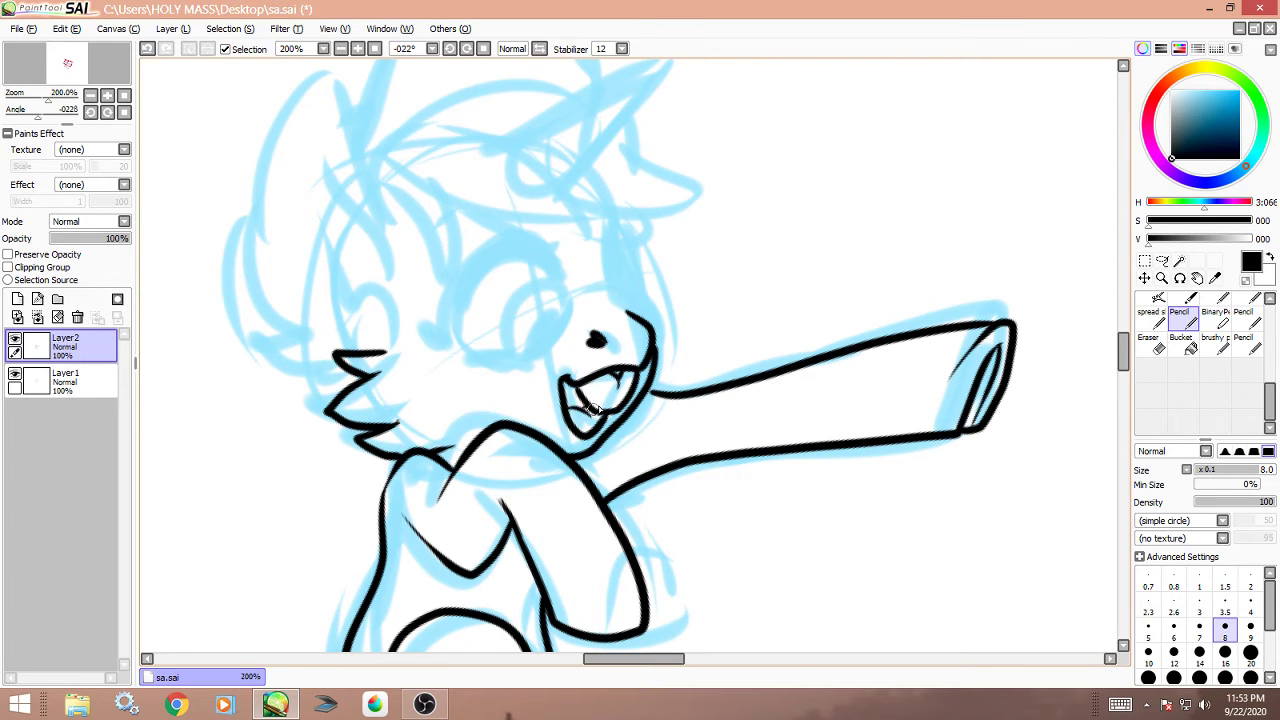
Ink the near eye's thick upper lash line and the large ear with its jagged fluff.
{"action": "mouse_move", "coordinate": [556, 279]}
{"action": "left_mouse_down"}
{"action": "mouse_move", "coordinate": [532, 250]}
{"action": "mouse_move", "coordinate": [454, 284]}
{"action": "mouse_move", "coordinate": [442, 322]}
{"action": "mouse_move", "coordinate": [429, 316]}
{"action": "mouse_move", "coordinate": [461, 337]}
{"action": "mouse_move", "coordinate": [470, 296]}
{"action": "mouse_move", "coordinate": [516, 263]}
{"action": "mouse_move", "coordinate": [557, 282]}
{"action": "mouse_move", "coordinate": [529, 252]}
{"action": "mouse_move", "coordinate": [486, 263]}
{"action": "mouse_move", "coordinate": [454, 303]}
{"action": "left_mouse_up"}
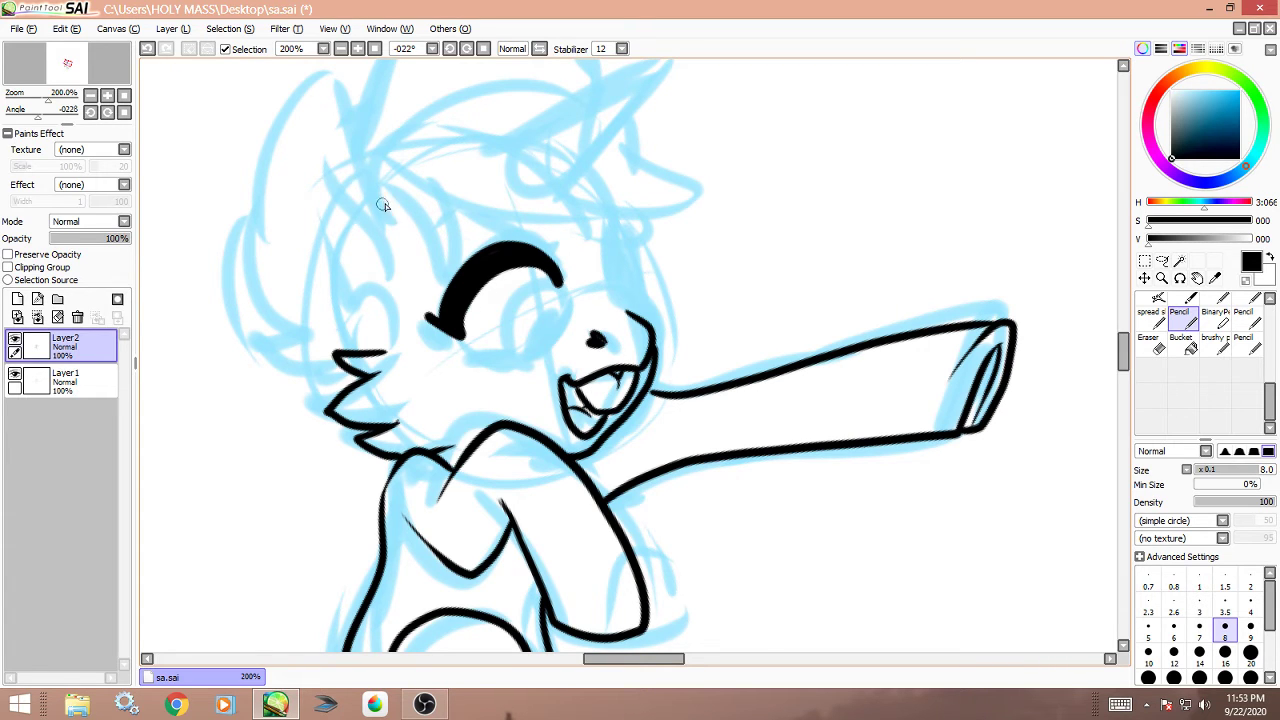
{"action": "mouse_move", "coordinate": [386, 200]}
{"action": "left_mouse_down"}
{"action": "mouse_move", "coordinate": [350, 67]}
{"action": "mouse_move", "coordinate": [343, 78]}
{"action": "mouse_move", "coordinate": [320, 69]}
{"action": "mouse_move", "coordinate": [258, 167]}
{"action": "mouse_move", "coordinate": [293, 301]}
{"action": "mouse_move", "coordinate": [272, 274]}
{"action": "mouse_move", "coordinate": [248, 304]}
{"action": "mouse_move", "coordinate": [303, 340]}
{"action": "mouse_move", "coordinate": [264, 363]}
{"action": "mouse_move", "coordinate": [321, 382]}
{"action": "mouse_move", "coordinate": [308, 396]}
{"action": "mouse_move", "coordinate": [350, 356]}
{"action": "mouse_move", "coordinate": [347, 326]}
{"action": "mouse_move", "coordinate": [372, 344]}
{"action": "mouse_move", "coordinate": [337, 322]}
{"action": "mouse_move", "coordinate": [306, 228]}
{"action": "left_mouse_up"}
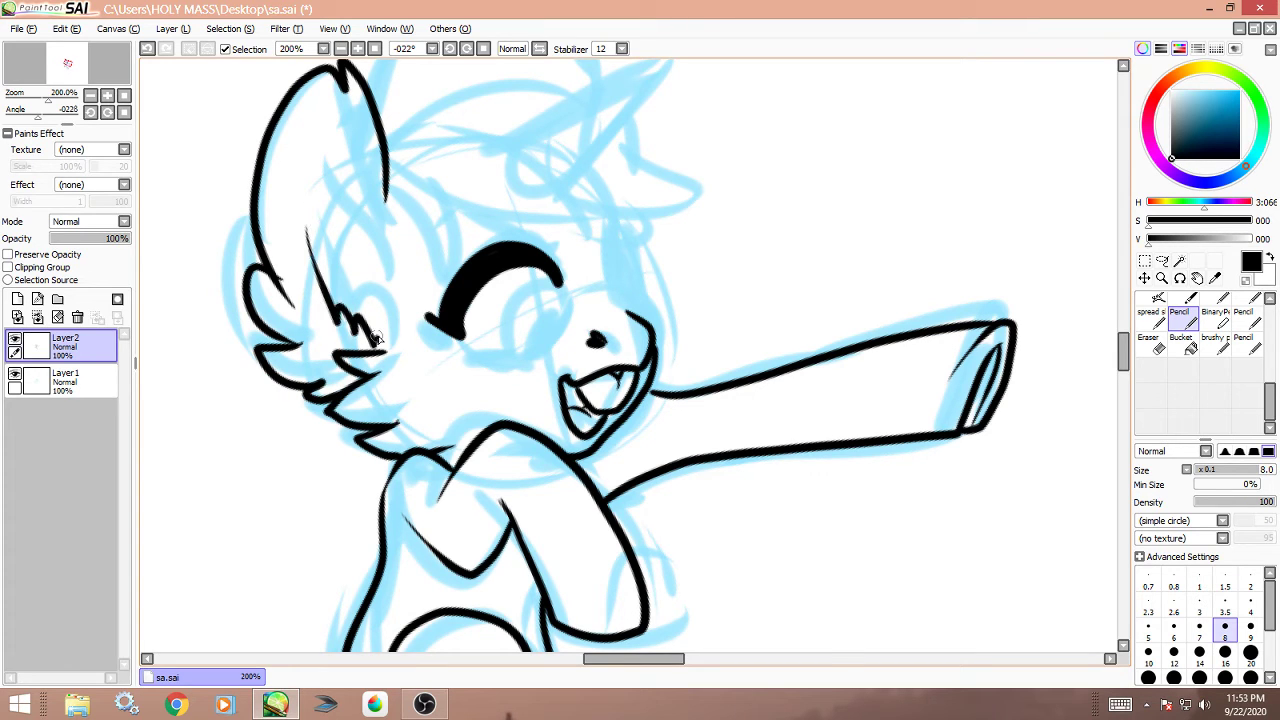
{"action": "left_click_drag", "start_coordinate": [385, 200], "coordinate": [384, 213]}
Ink the forelock strands across the forehead, the curved hairline and the pointed tuft extending past the face.
{"action": "left_click_drag", "start_coordinate": [432, 280], "coordinate": [433, 174]}
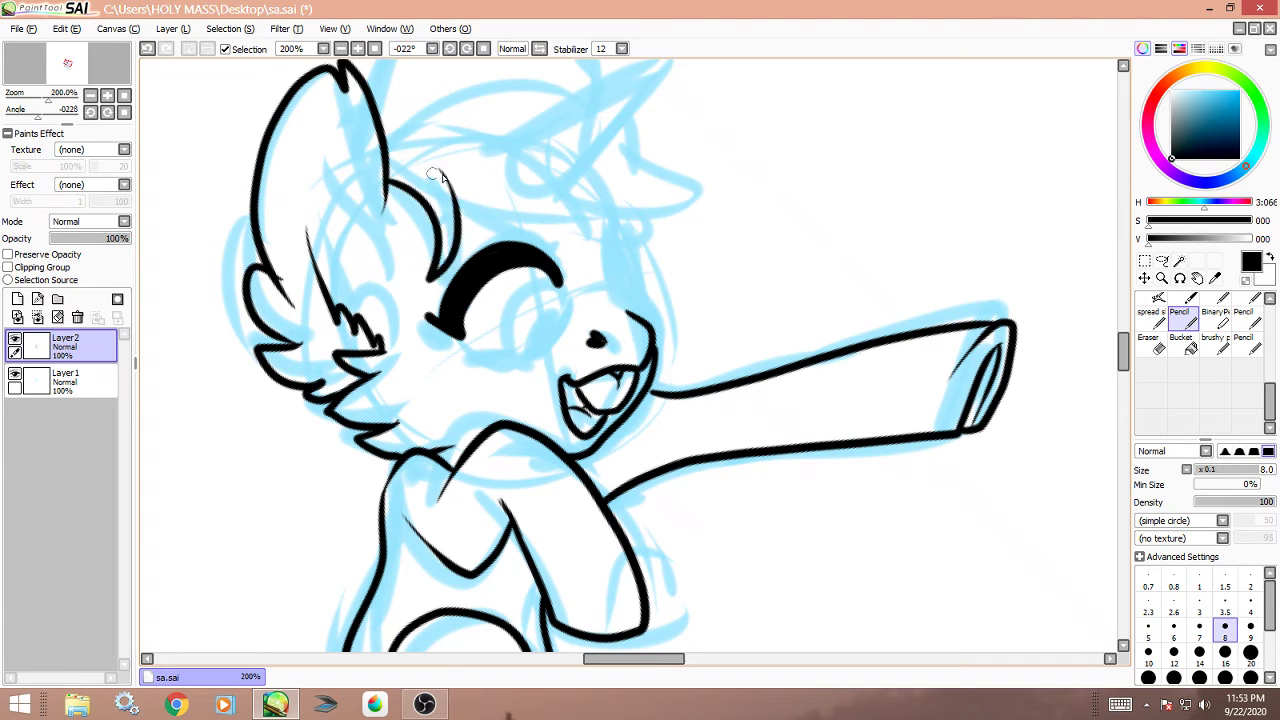
{"action": "left_click_drag", "start_coordinate": [524, 217], "coordinate": [440, 118]}
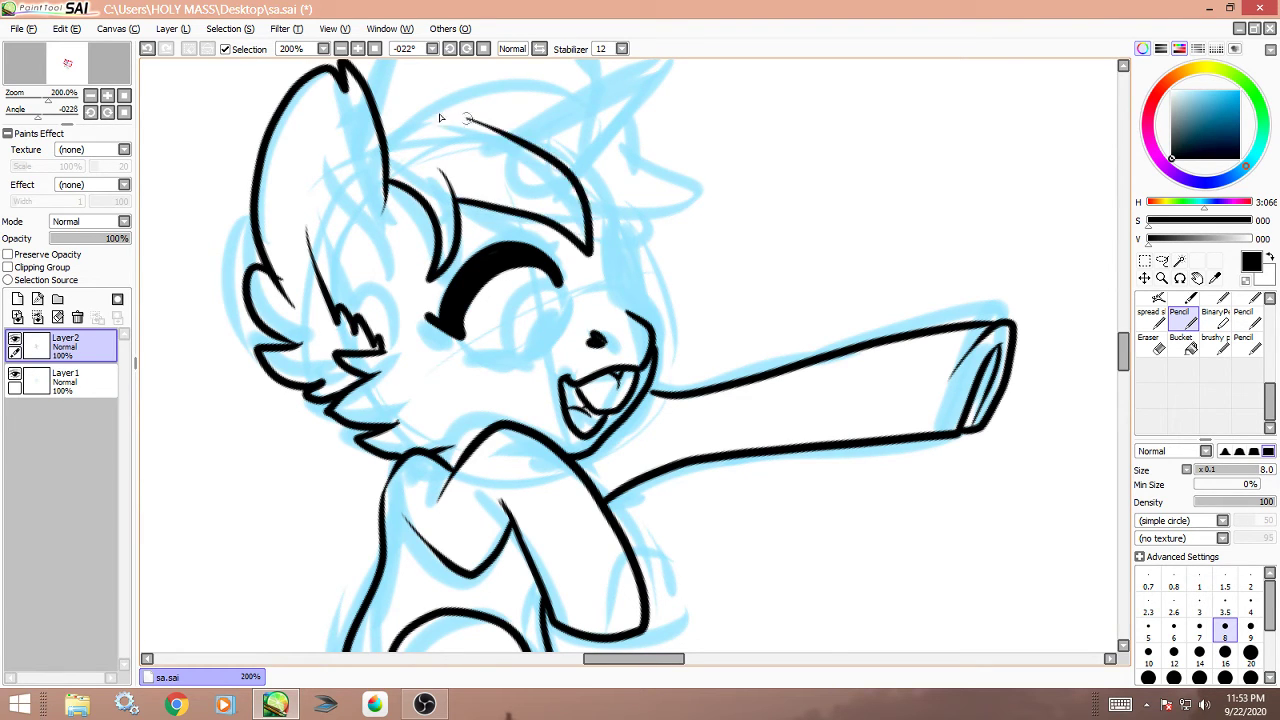
{"action": "mouse_move", "coordinate": [386, 150]}
{"action": "left_mouse_down"}
{"action": "mouse_move", "coordinate": [432, 106]}
{"action": "mouse_move", "coordinate": [531, 80]}
{"action": "mouse_move", "coordinate": [624, 133]}
{"action": "mouse_move", "coordinate": [723, 150]}
{"action": "mouse_move", "coordinate": [652, 203]}
{"action": "mouse_move", "coordinate": [591, 196]}
{"action": "left_mouse_up"}
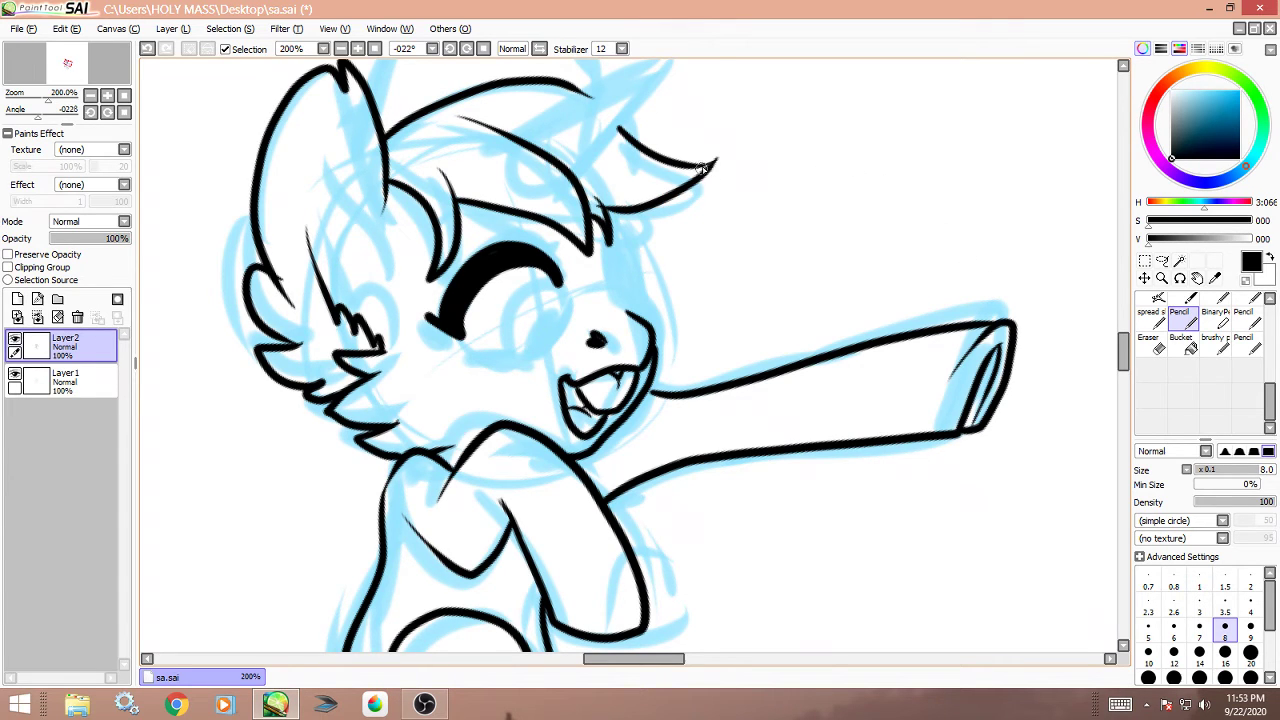
{"action": "left_click_drag", "start_coordinate": [710, 162], "coordinate": [643, 177]}
{"action": "left_click_drag", "start_coordinate": [580, 255], "coordinate": [572, 178]}
Ink the far eye with its lashes, close the near eye's outline and add the far cheek's fur.
{"action": "mouse_move", "coordinate": [624, 312]}
{"action": "left_mouse_down"}
{"action": "mouse_move", "coordinate": [612, 232]}
{"action": "mouse_move", "coordinate": [632, 248]}
{"action": "mouse_move", "coordinate": [621, 268]}
{"action": "mouse_move", "coordinate": [608, 255]}
{"action": "mouse_move", "coordinate": [616, 233]}
{"action": "mouse_move", "coordinate": [634, 263]}
{"action": "mouse_move", "coordinate": [622, 230]}
{"action": "mouse_move", "coordinate": [638, 277]}
{"action": "left_mouse_up"}
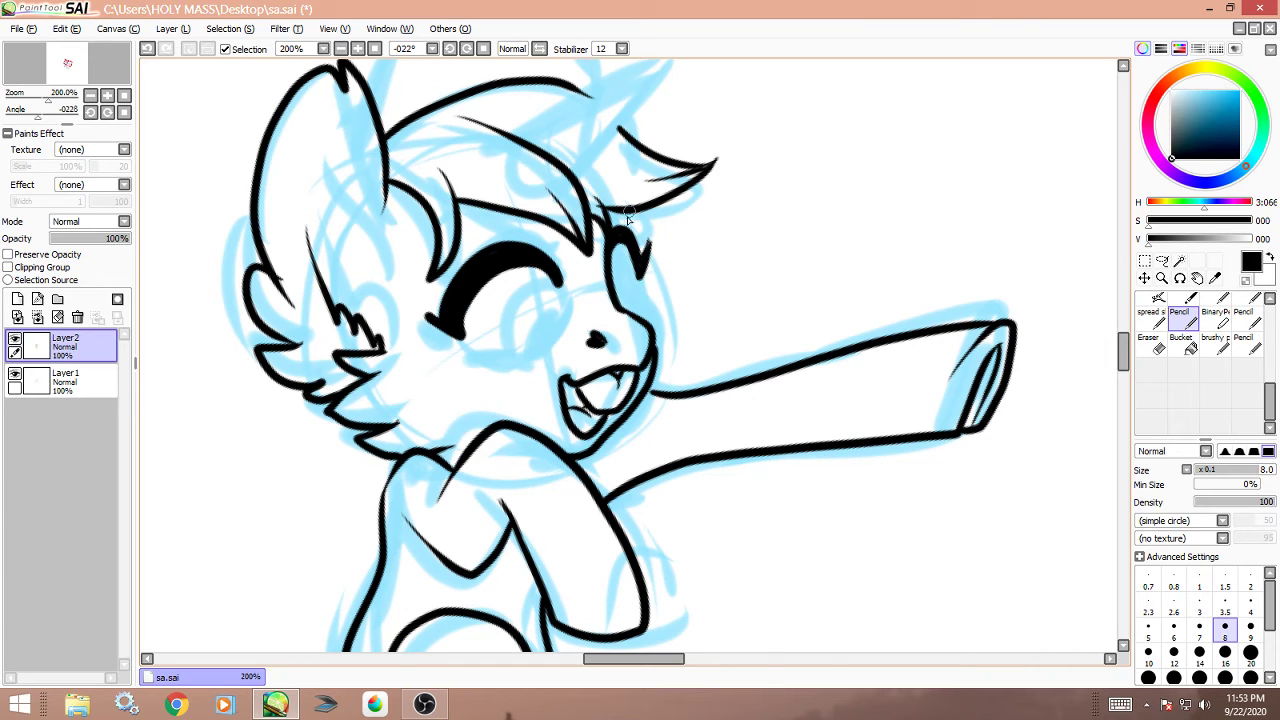
{"action": "mouse_move", "coordinate": [622, 213]}
{"action": "left_mouse_down"}
{"action": "mouse_move", "coordinate": [638, 285]}
{"action": "mouse_move", "coordinate": [636, 305]}
{"action": "mouse_move", "coordinate": [625, 298]}
{"action": "left_mouse_up"}
{"action": "mouse_move", "coordinate": [556, 276]}
{"action": "left_mouse_down"}
{"action": "mouse_move", "coordinate": [564, 318]}
{"action": "mouse_move", "coordinate": [552, 345]}
{"action": "mouse_move", "coordinate": [523, 356]}
{"action": "mouse_move", "coordinate": [455, 345]}
{"action": "mouse_move", "coordinate": [460, 328]}
{"action": "mouse_move", "coordinate": [463, 340]}
{"action": "mouse_move", "coordinate": [431, 320]}
{"action": "mouse_move", "coordinate": [455, 343]}
{"action": "mouse_move", "coordinate": [428, 318]}
{"action": "left_mouse_up"}
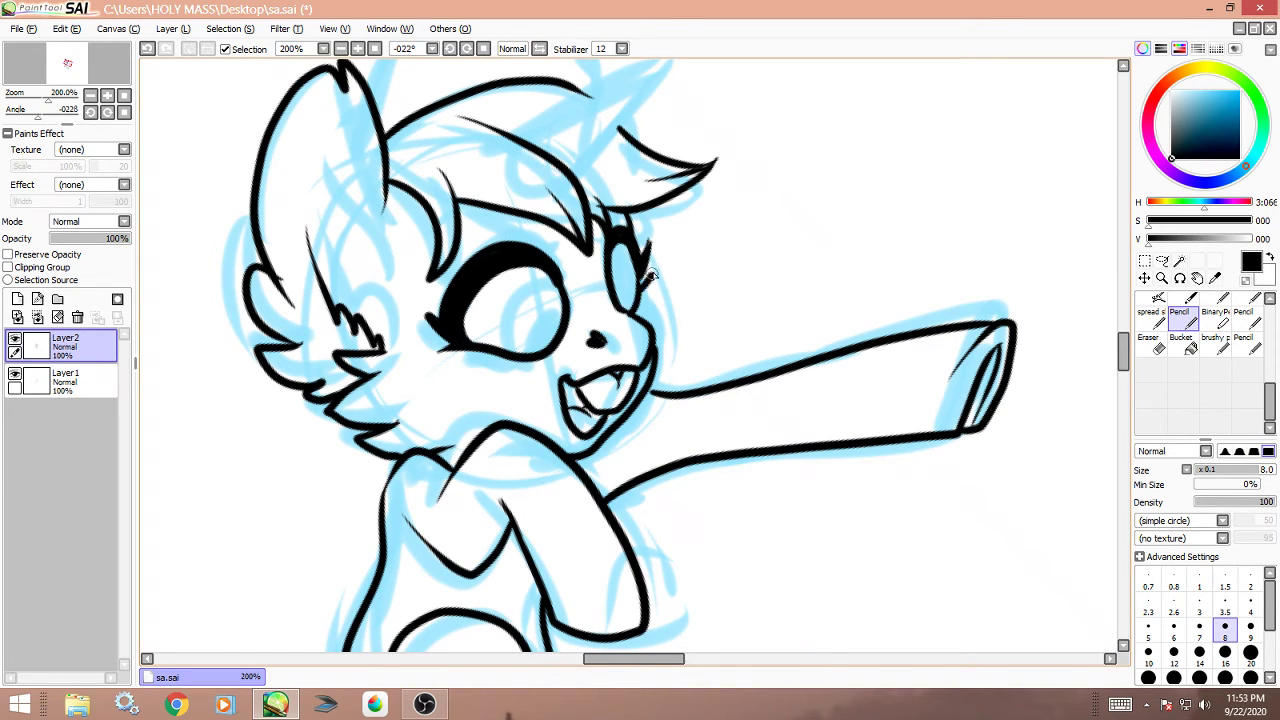
{"action": "left_click_drag", "start_coordinate": [648, 268], "coordinate": [656, 347]}
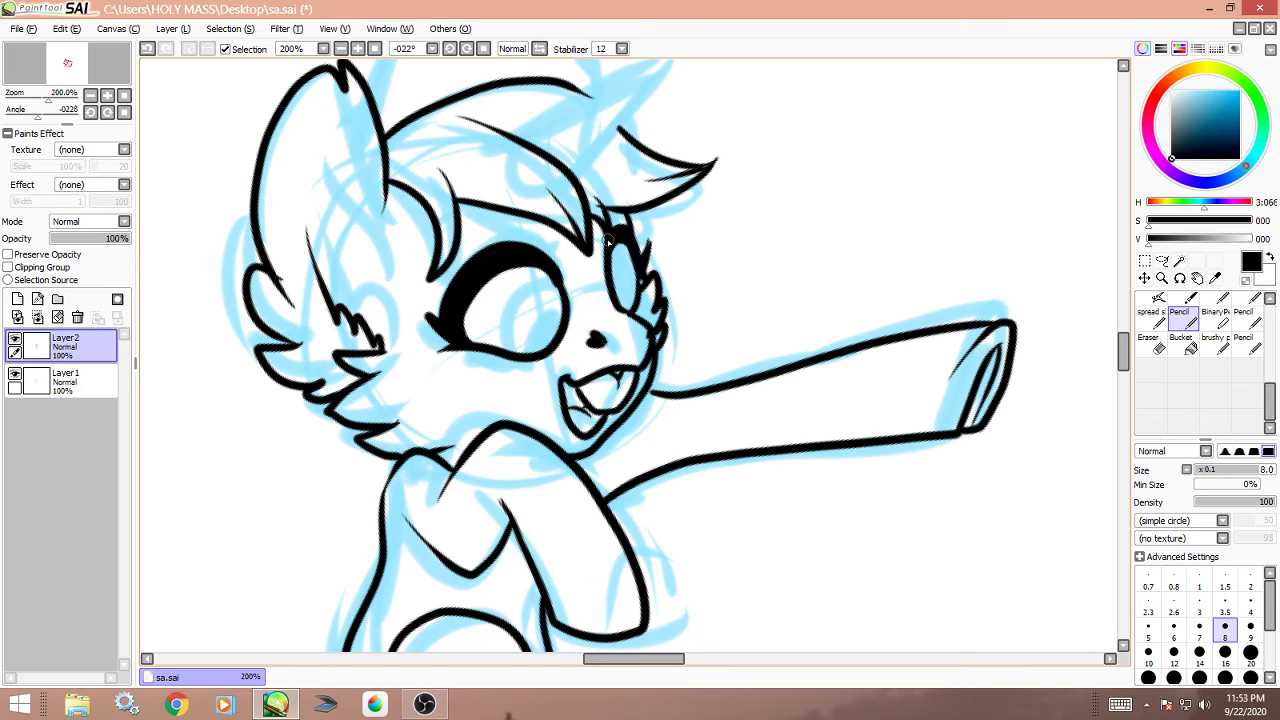
{"action": "mouse_move", "coordinate": [620, 226]}
{"action": "left_mouse_down"}
{"action": "mouse_move", "coordinate": [640, 258]}
{"action": "mouse_move", "coordinate": [654, 244]}
{"action": "left_mouse_up"}
Ink the pointed horn with its inner stripes and the jagged tufts along the far side of the head.
{"action": "mouse_move", "coordinate": [516, 134]}
{"action": "left_mouse_down"}
{"action": "mouse_move", "coordinate": [652, 64]}
{"action": "mouse_move", "coordinate": [582, 163]}
{"action": "left_mouse_up"}
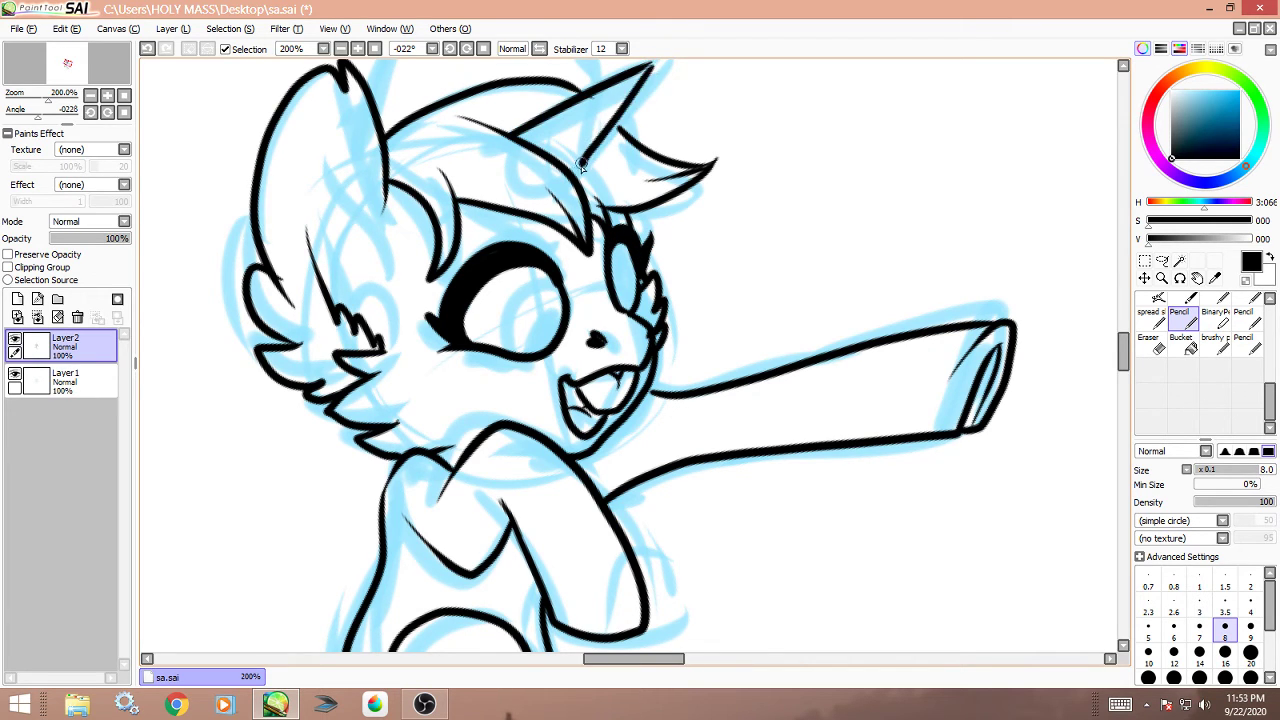
{"action": "mouse_move", "coordinate": [614, 76]}
{"action": "left_mouse_down"}
{"action": "mouse_move", "coordinate": [600, 126]}
{"action": "mouse_move", "coordinate": [560, 163]}
{"action": "left_mouse_up"}
{"action": "mouse_move", "coordinate": [646, 80]}
{"action": "left_mouse_down"}
{"action": "mouse_move", "coordinate": [676, 172]}
{"action": "mouse_move", "coordinate": [645, 262]}
{"action": "left_mouse_up"}
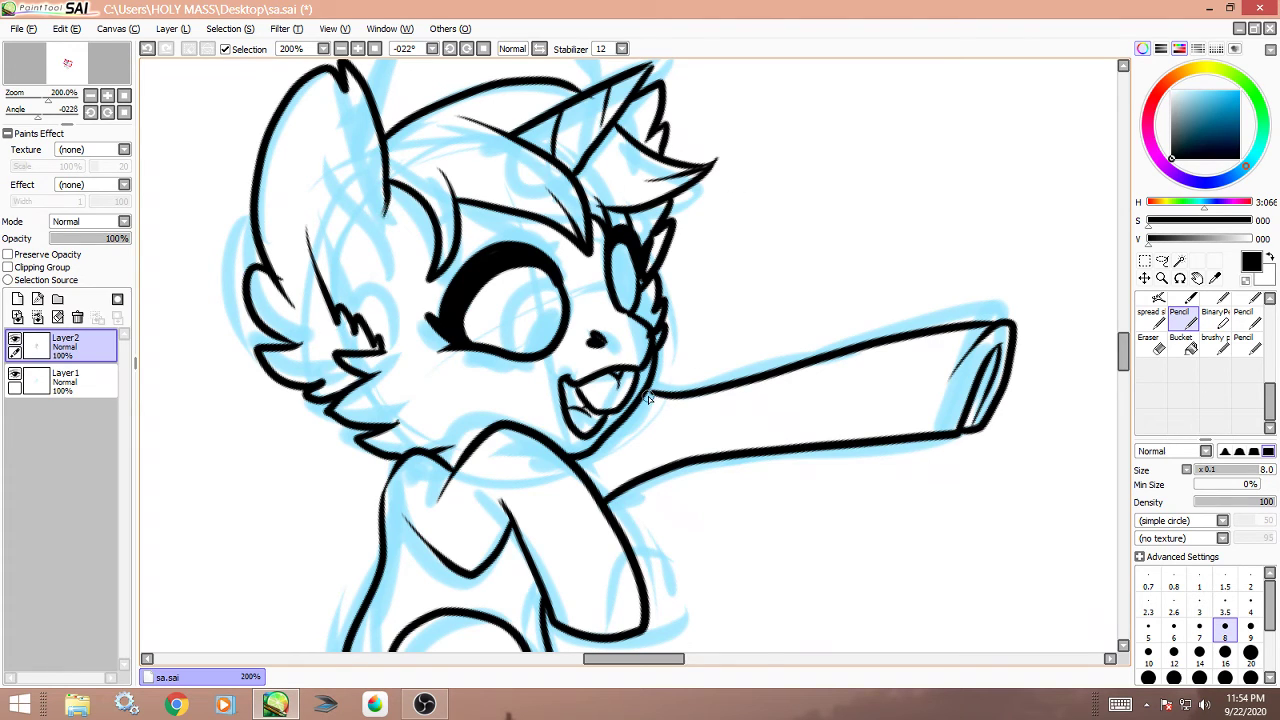
Join the outstretched foreleg's upper line to the chin and ink the near eye's brow and eyelid crease.
{"action": "left_click_drag", "start_coordinate": [650, 394], "coordinate": [670, 397]}
{"action": "mouse_move", "coordinate": [533, 236]}
{"action": "left_mouse_down"}
{"action": "mouse_move", "coordinate": [500, 222]}
{"action": "mouse_move", "coordinate": [456, 228]}
{"action": "mouse_move", "coordinate": [428, 262]}
{"action": "mouse_move", "coordinate": [462, 252]}
{"action": "left_mouse_up"}
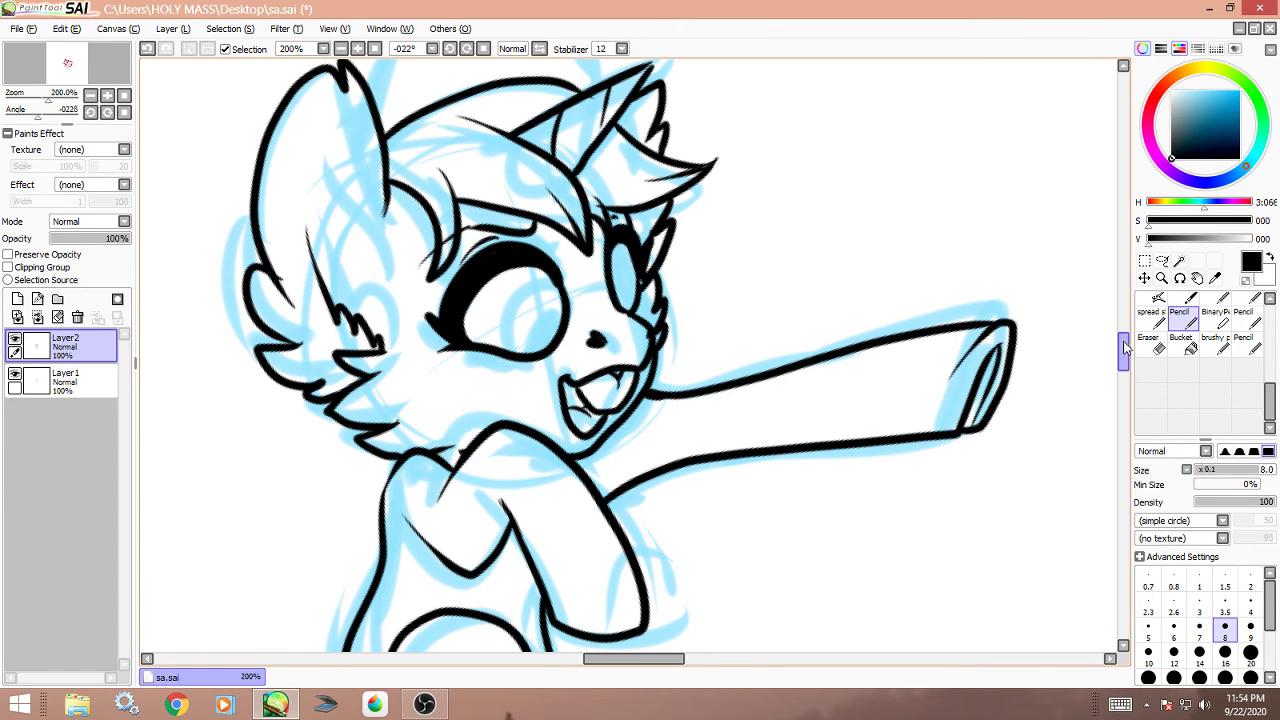
Ink the rounded mane volume on top of the head and the mane lines behind the ear.
{"action": "scroll", "coordinate": [1108, 298], "scroll_direction": "up", "scroll_amount": 3}
{"action": "mouse_move", "coordinate": [616, 360]}
{"action": "left_mouse_down"}
{"action": "mouse_move", "coordinate": [585, 303]}
{"action": "mouse_move", "coordinate": [417, 357]}
{"action": "mouse_move", "coordinate": [386, 420]}
{"action": "left_mouse_up"}
{"action": "left_click_drag", "start_coordinate": [414, 362], "coordinate": [368, 382]}
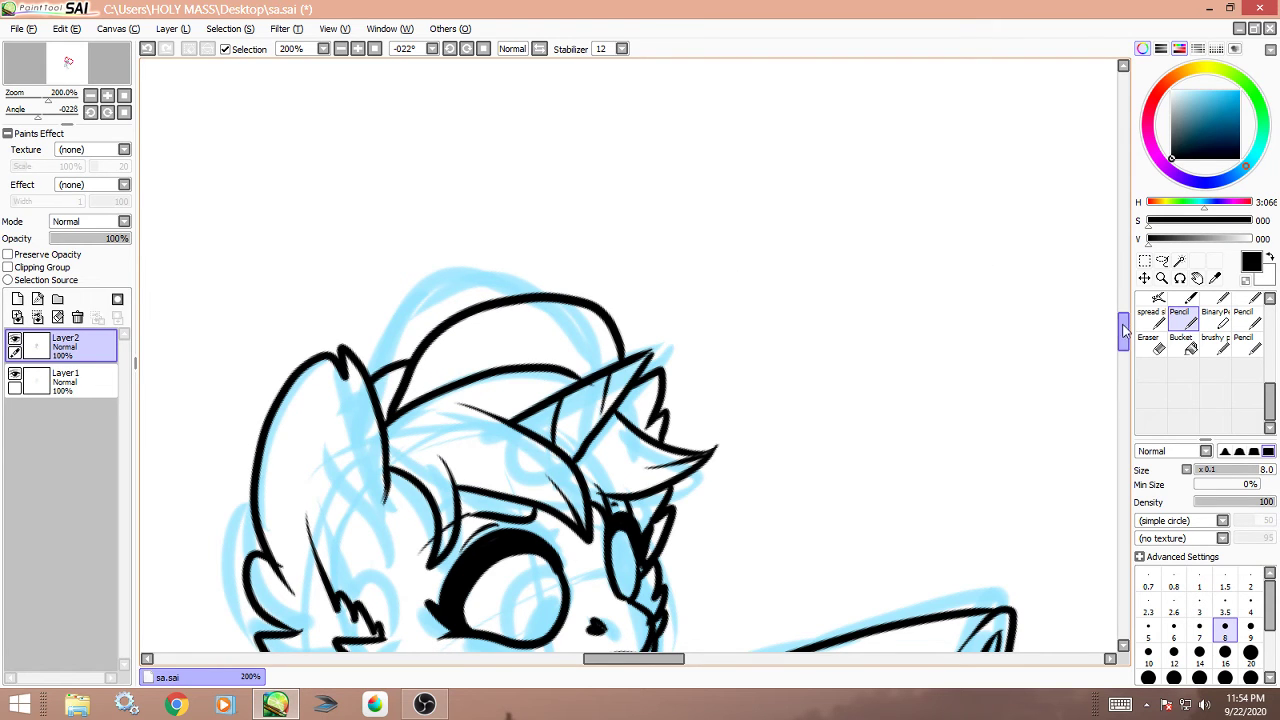
{"action": "scroll", "coordinate": [1110, 330], "scroll_direction": "down", "scroll_amount": 2}
{"action": "mouse_move", "coordinate": [255, 330]}
{"action": "left_mouse_down"}
{"action": "mouse_move", "coordinate": [240, 398]}
{"action": "mouse_move", "coordinate": [260, 486]}
{"action": "mouse_move", "coordinate": [318, 550]}
{"action": "mouse_move", "coordinate": [338, 548]}
{"action": "left_mouse_up"}
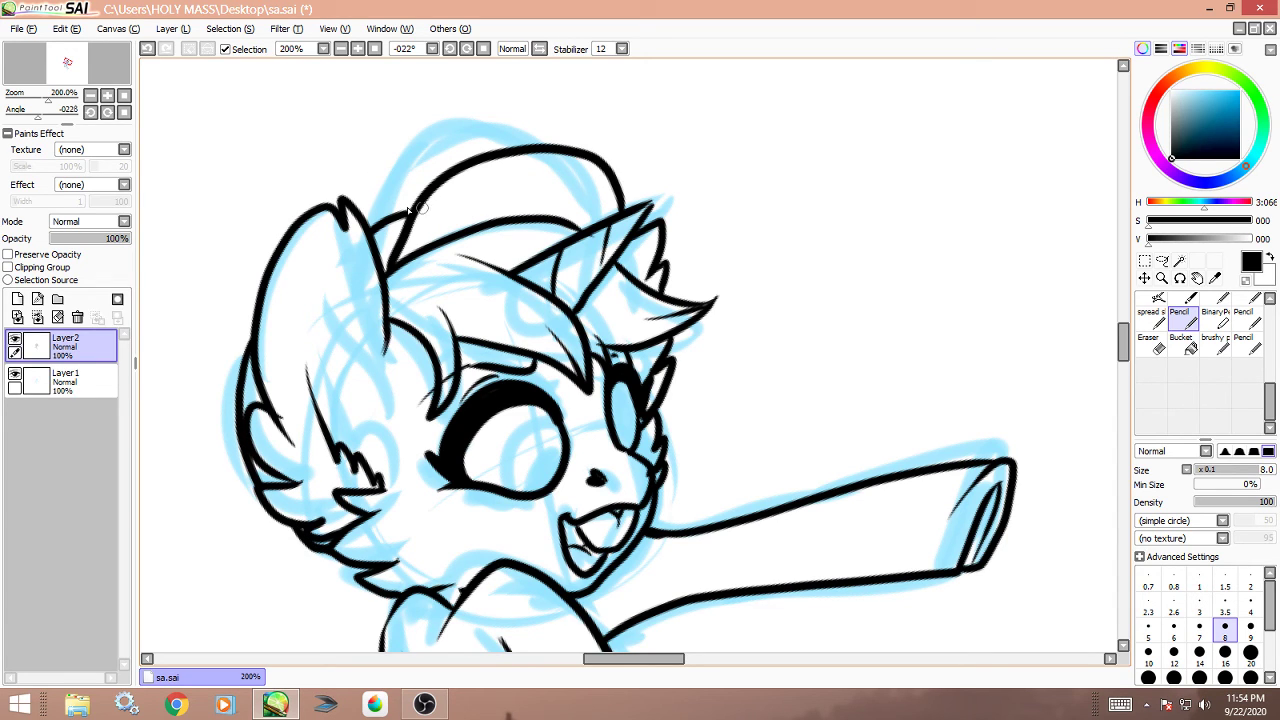
{"action": "left_click_drag", "start_coordinate": [357, 211], "coordinate": [452, 182]}
Ink the irises and solid black pupils of both eyes, and add small strands to the hair beside the ear.
{"action": "left_click_drag", "start_coordinate": [546, 410], "coordinate": [520, 494]}
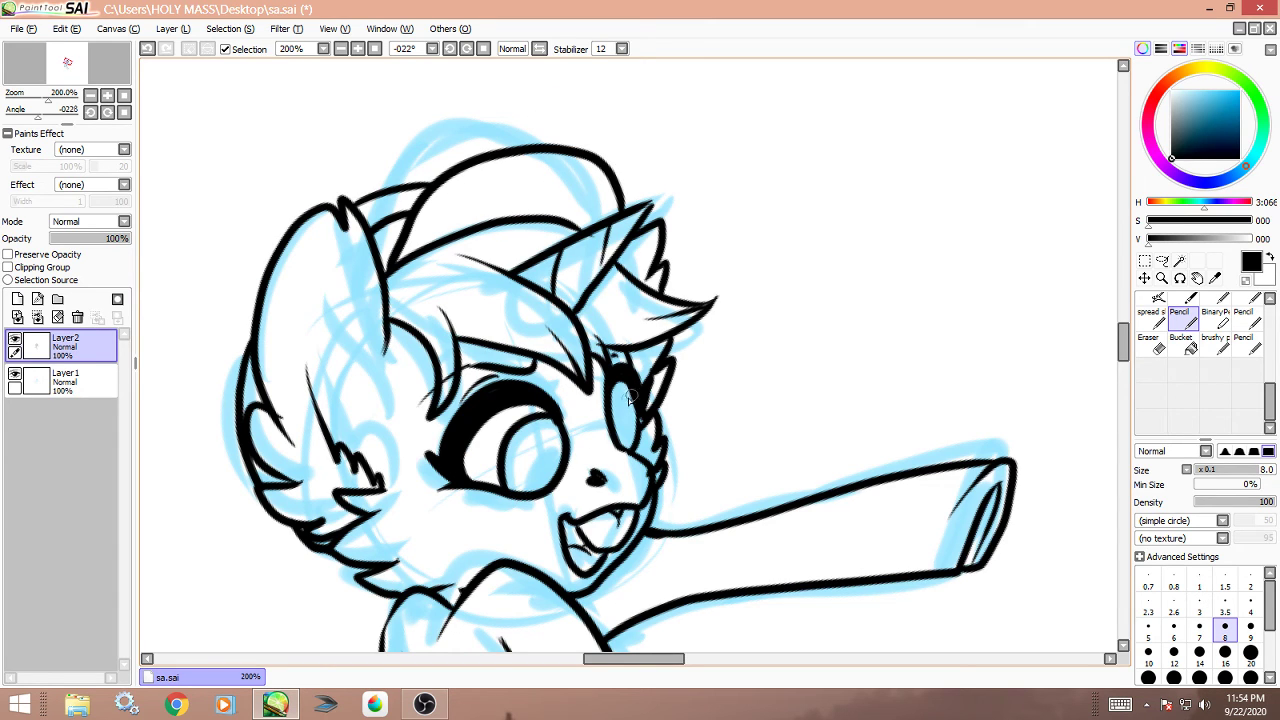
{"action": "left_click_drag", "start_coordinate": [626, 400], "coordinate": [628, 424]}
{"action": "mouse_move", "coordinate": [546, 446]}
{"action": "left_mouse_down"}
{"action": "mouse_move", "coordinate": [528, 482]}
{"action": "mouse_move", "coordinate": [543, 450]}
{"action": "mouse_move", "coordinate": [540, 472]}
{"action": "mouse_move", "coordinate": [546, 456]}
{"action": "mouse_move", "coordinate": [550, 466]}
{"action": "left_mouse_up"}
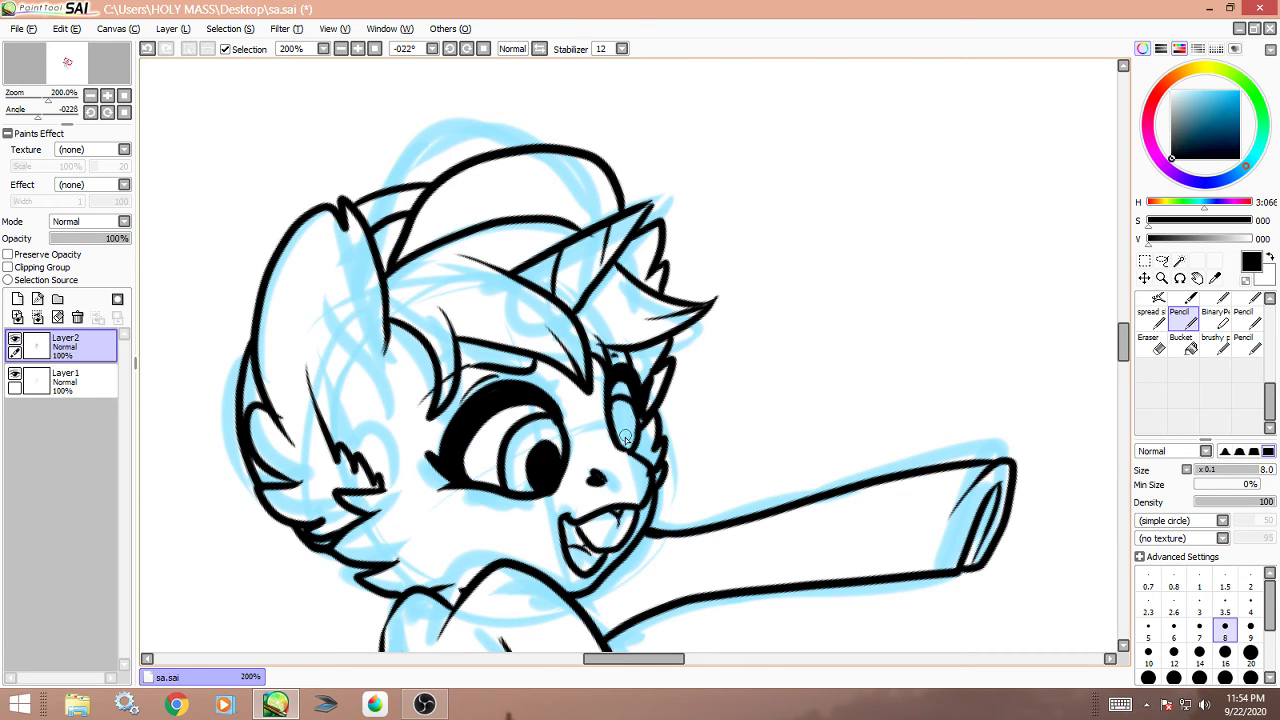
{"action": "left_click_drag", "start_coordinate": [626, 439], "coordinate": [630, 440]}
{"action": "mouse_move", "coordinate": [388, 350]}
{"action": "left_mouse_down"}
{"action": "mouse_move", "coordinate": [430, 360]}
{"action": "mouse_move", "coordinate": [426, 376]}
{"action": "left_mouse_up"}
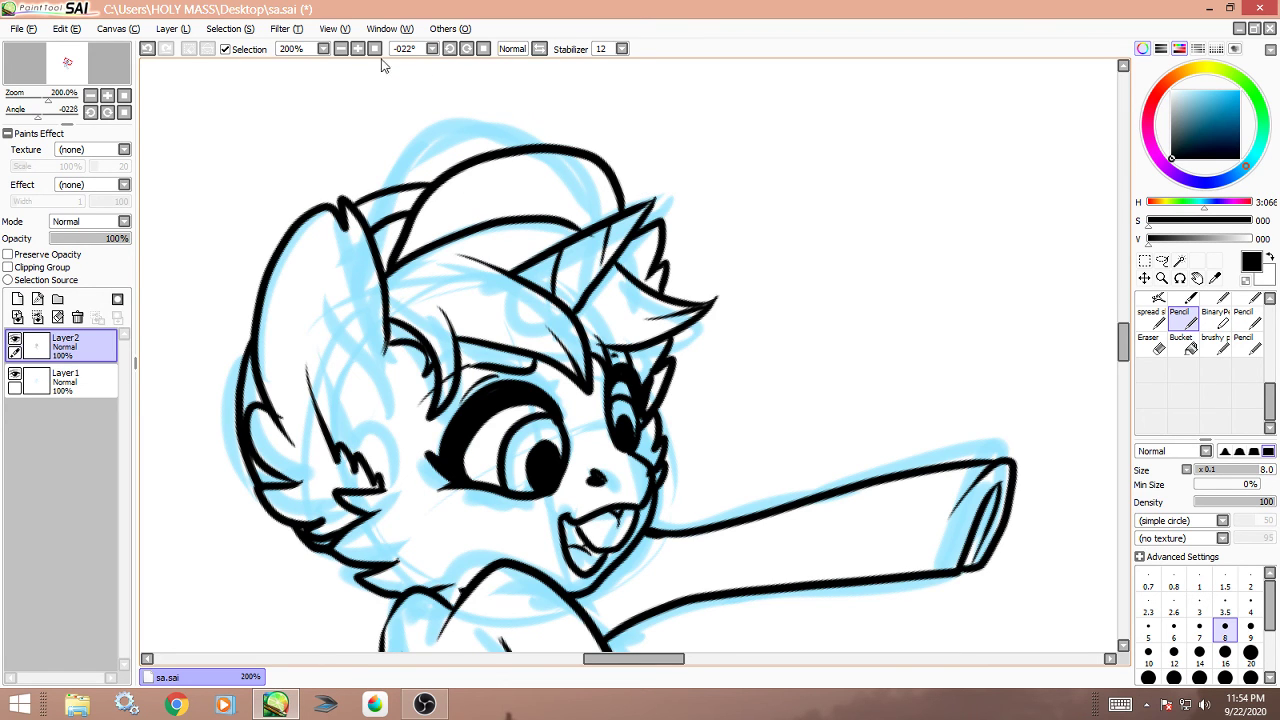
Hide the blue sketch on Layer1 and show the whole line art at 75% zoom.
{"action": "left_click", "coordinate": [340, 48]}
{"action": "left_click", "coordinate": [340, 48]}
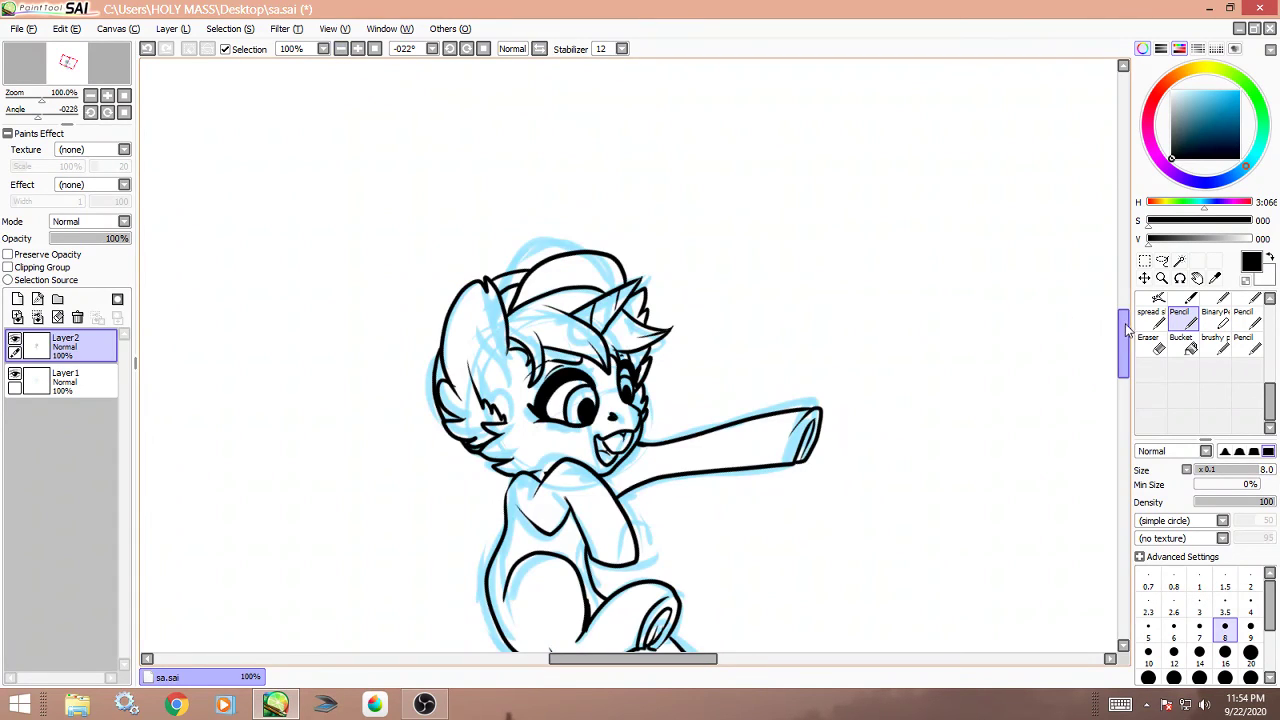
{"action": "left_click_drag", "start_coordinate": [1125, 323], "coordinate": [1098, 346]}
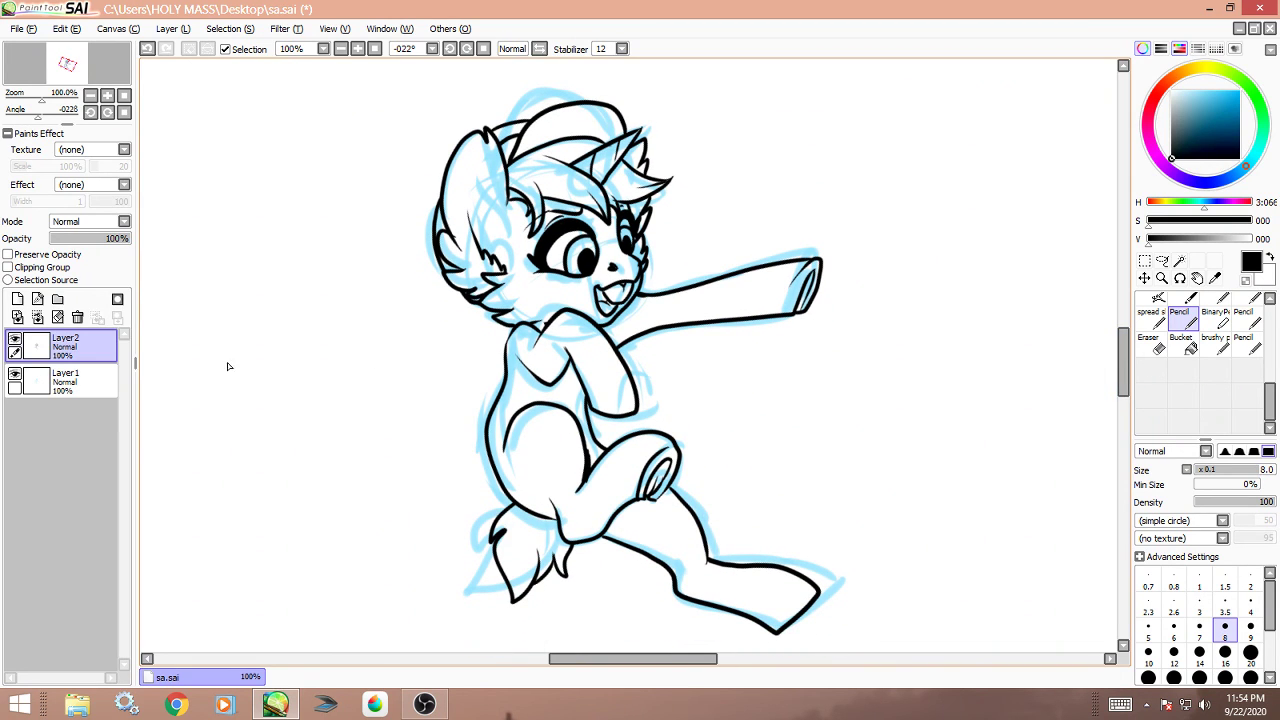
{"action": "left_click", "coordinate": [15, 376]}
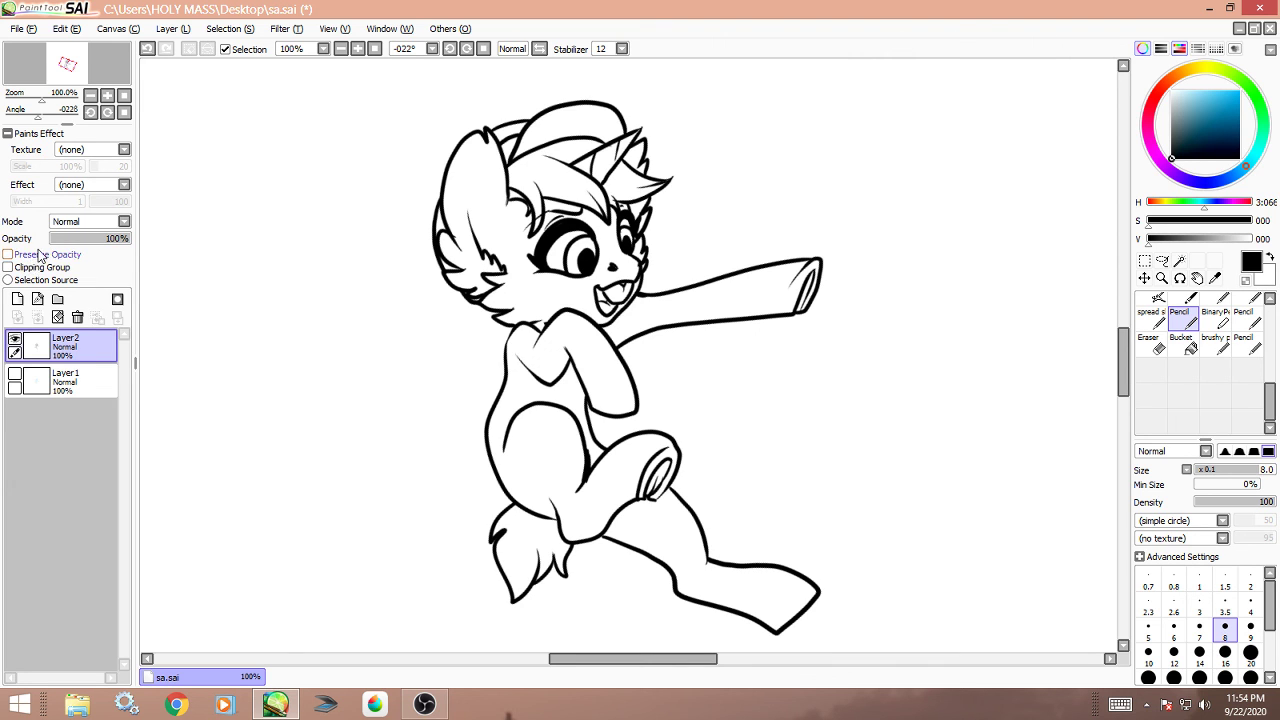
{"action": "left_click", "coordinate": [341, 49]}
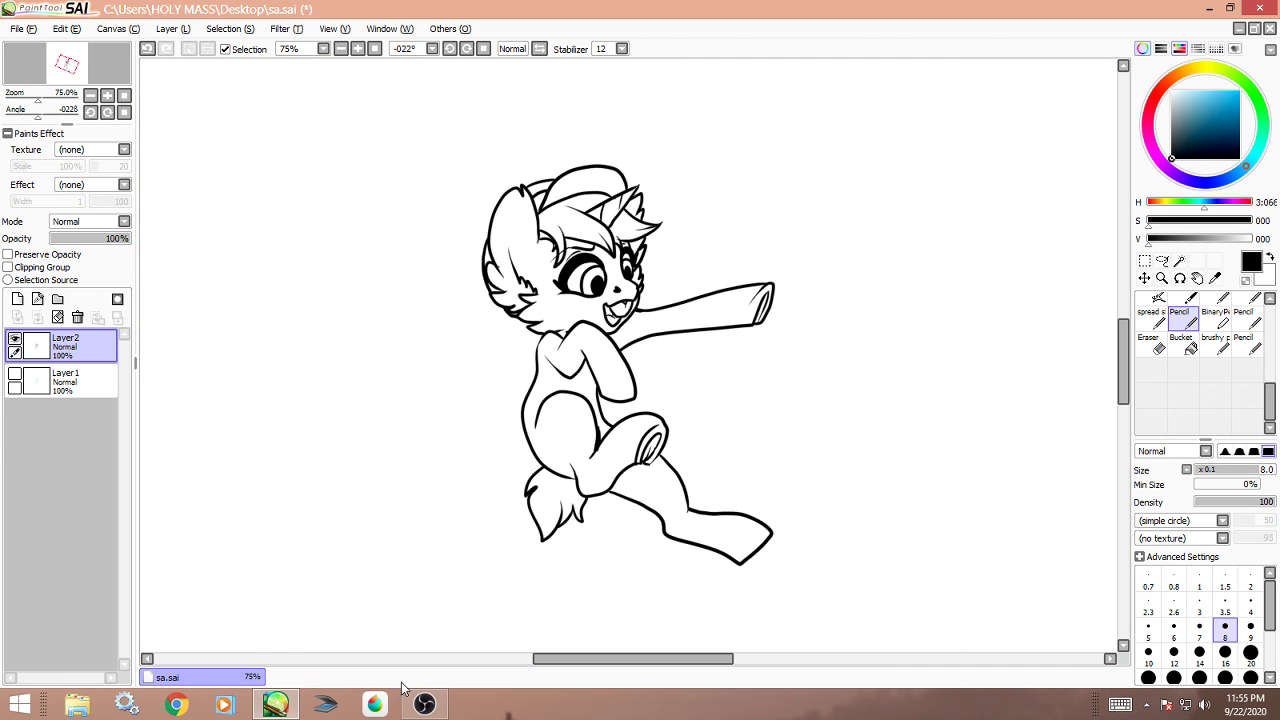
Switch to OBS to reach the recording controls.
{"action": "left_click", "coordinate": [424, 704]}
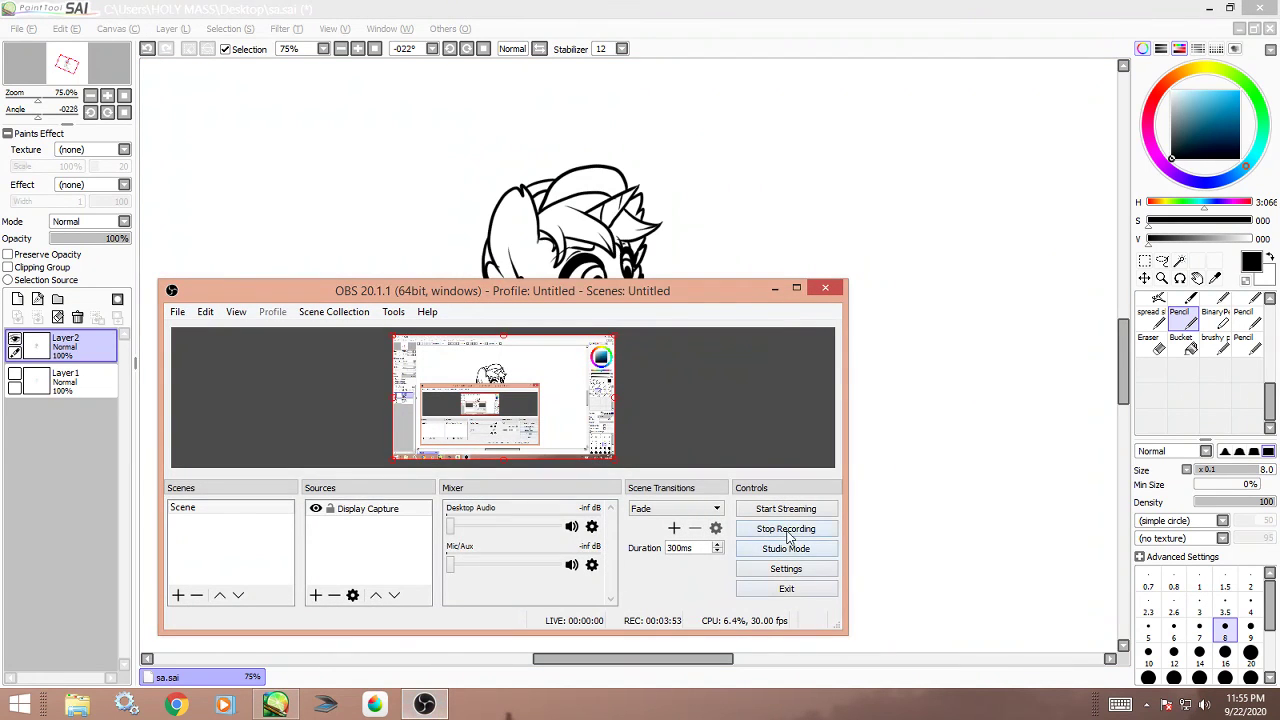